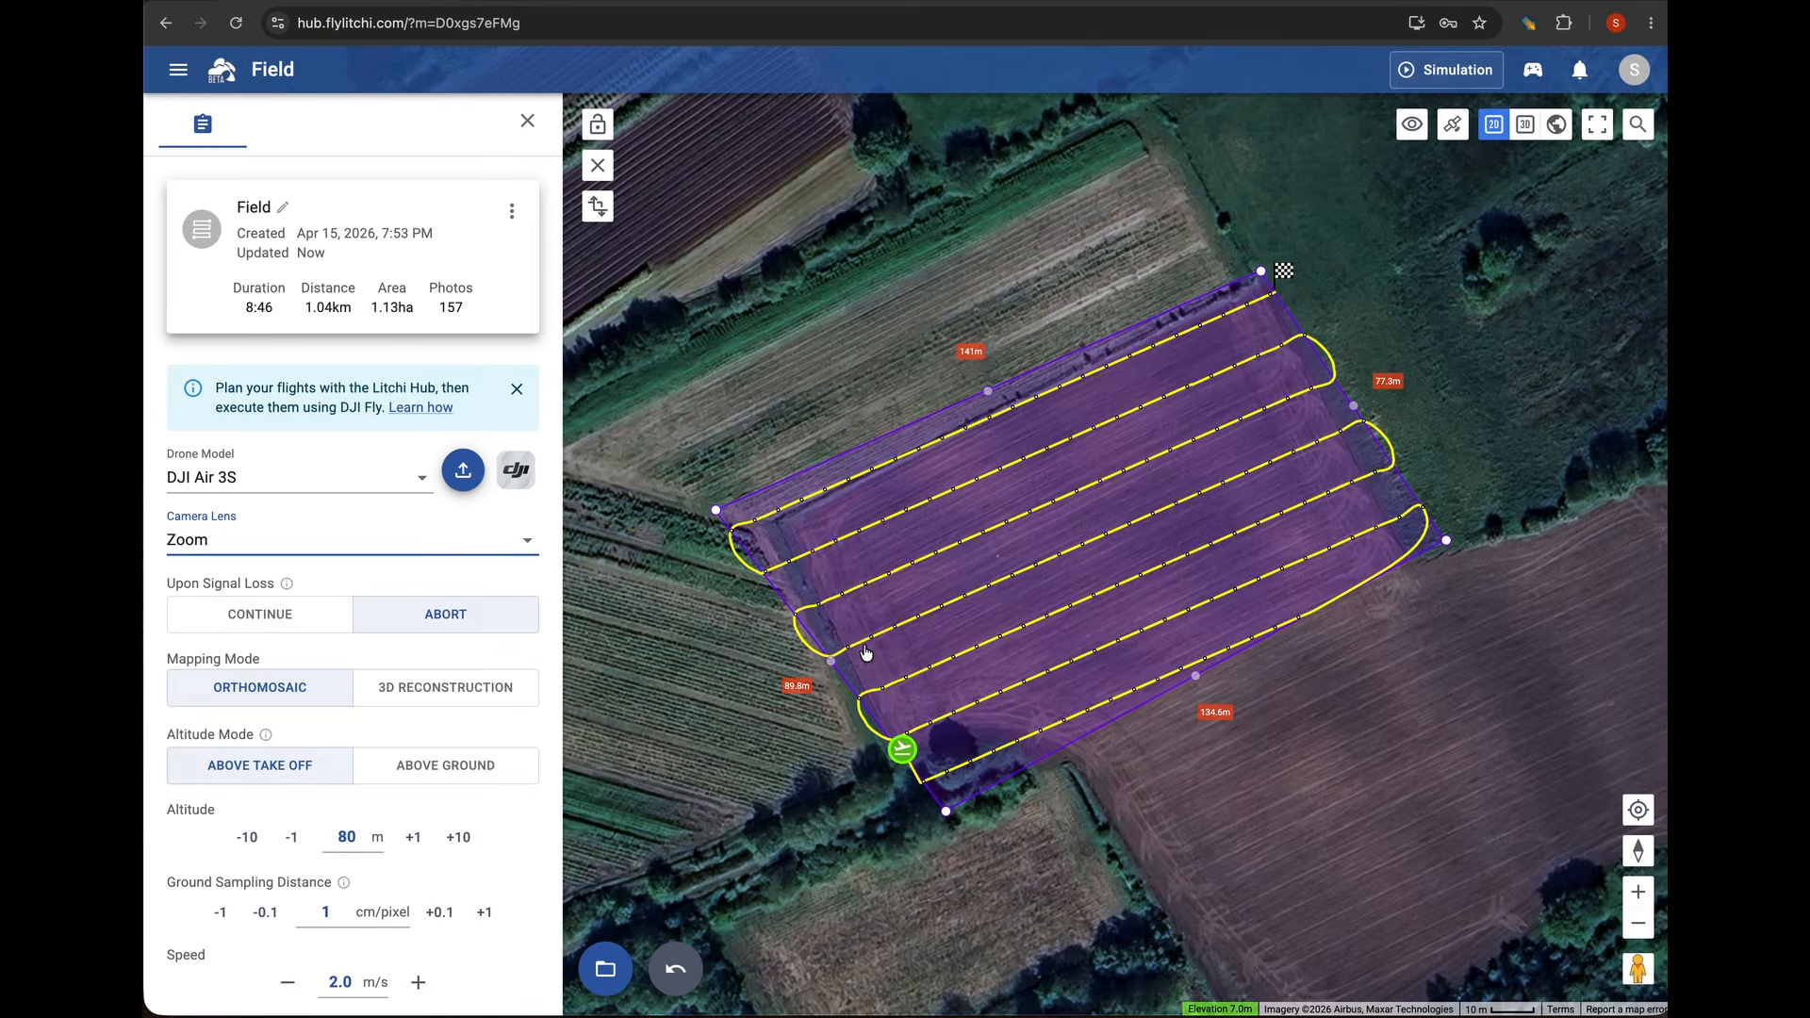
Set the camera lens of the Field mapping mission to Wide
{"action": "left_click", "coordinate": [526, 544]}
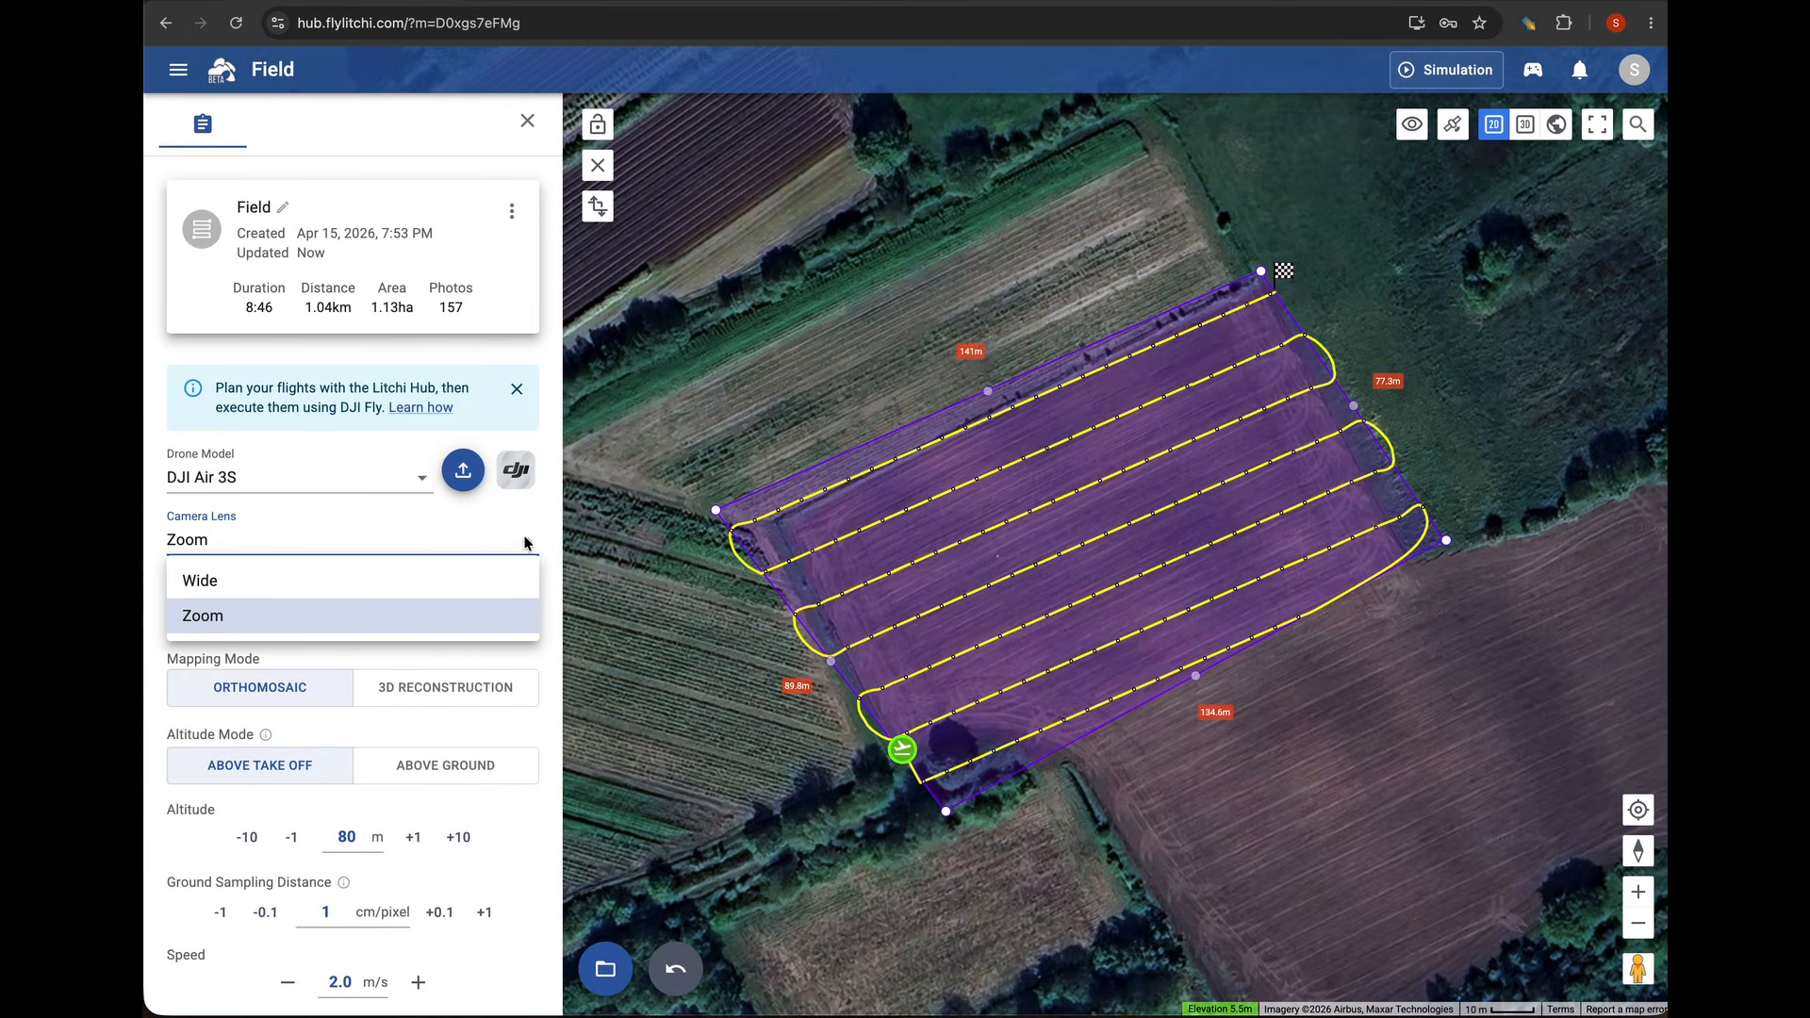
{"action": "left_click", "coordinate": [397, 577]}
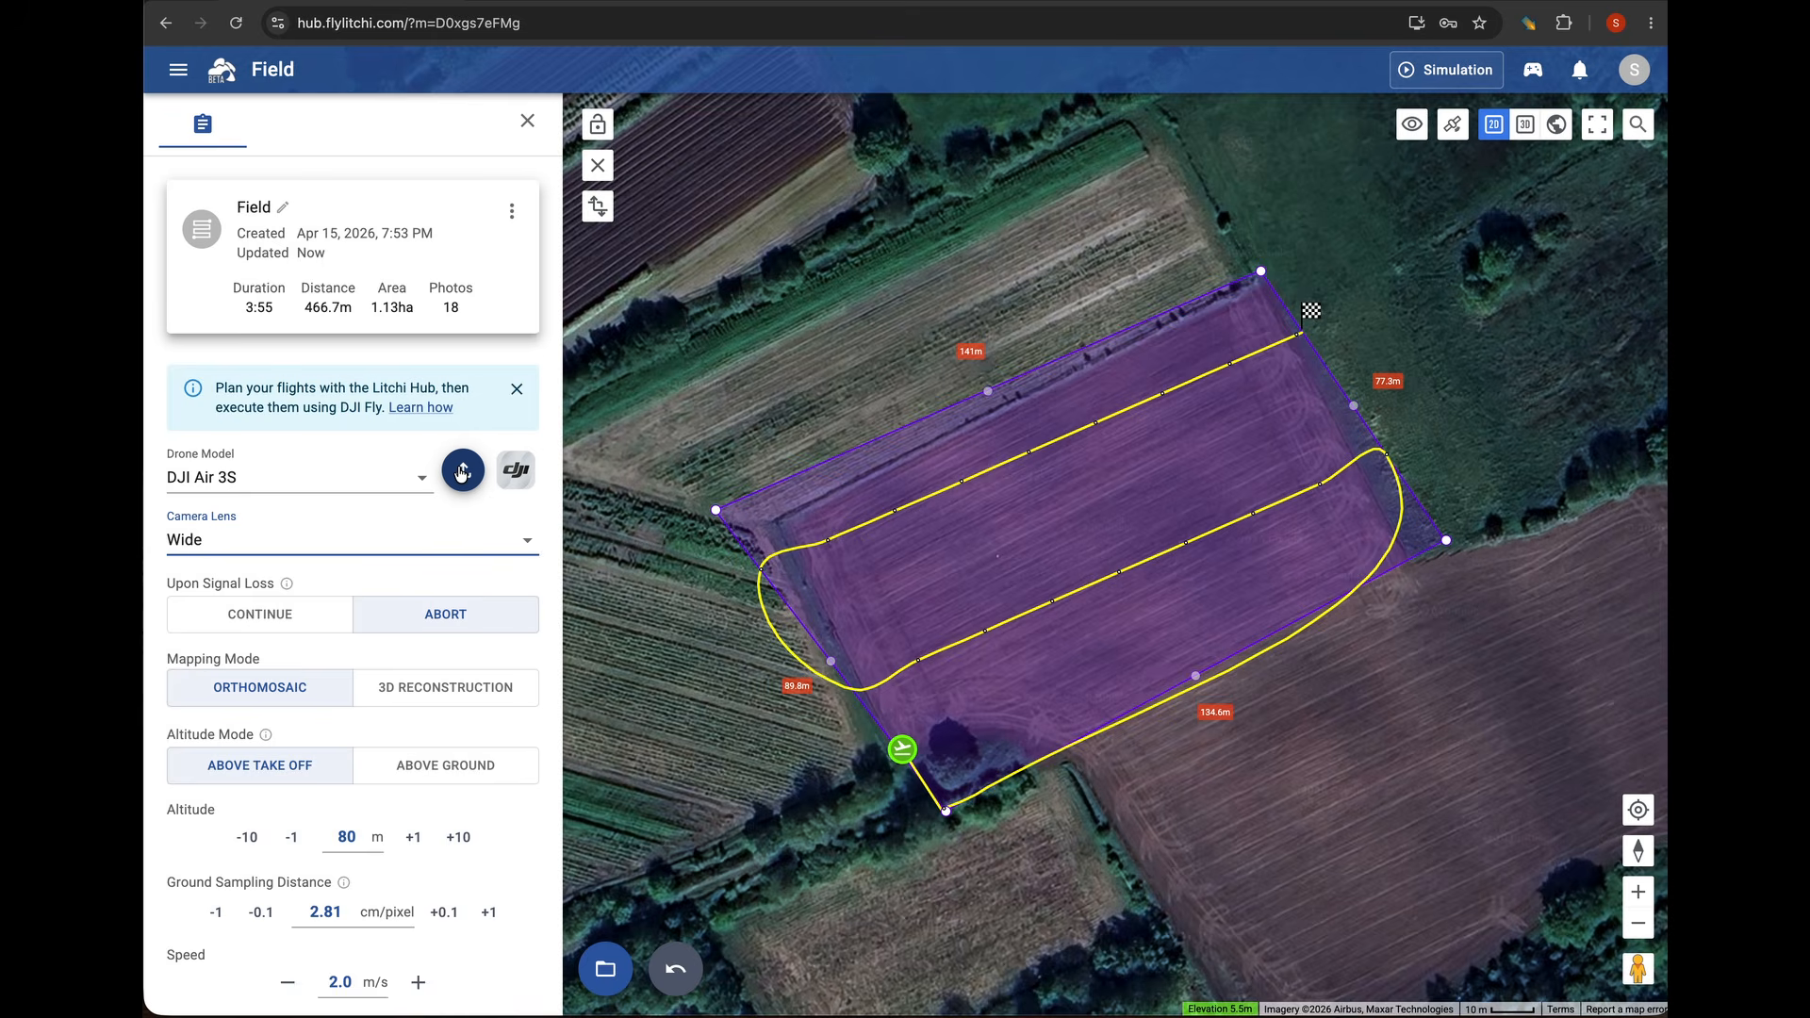
Export the mission to the DJI RC 2, overwriting the flight named Waypoint Flight, and start the waypoint flight in DJI Fly
{"action": "left_click", "coordinate": [462, 474]}
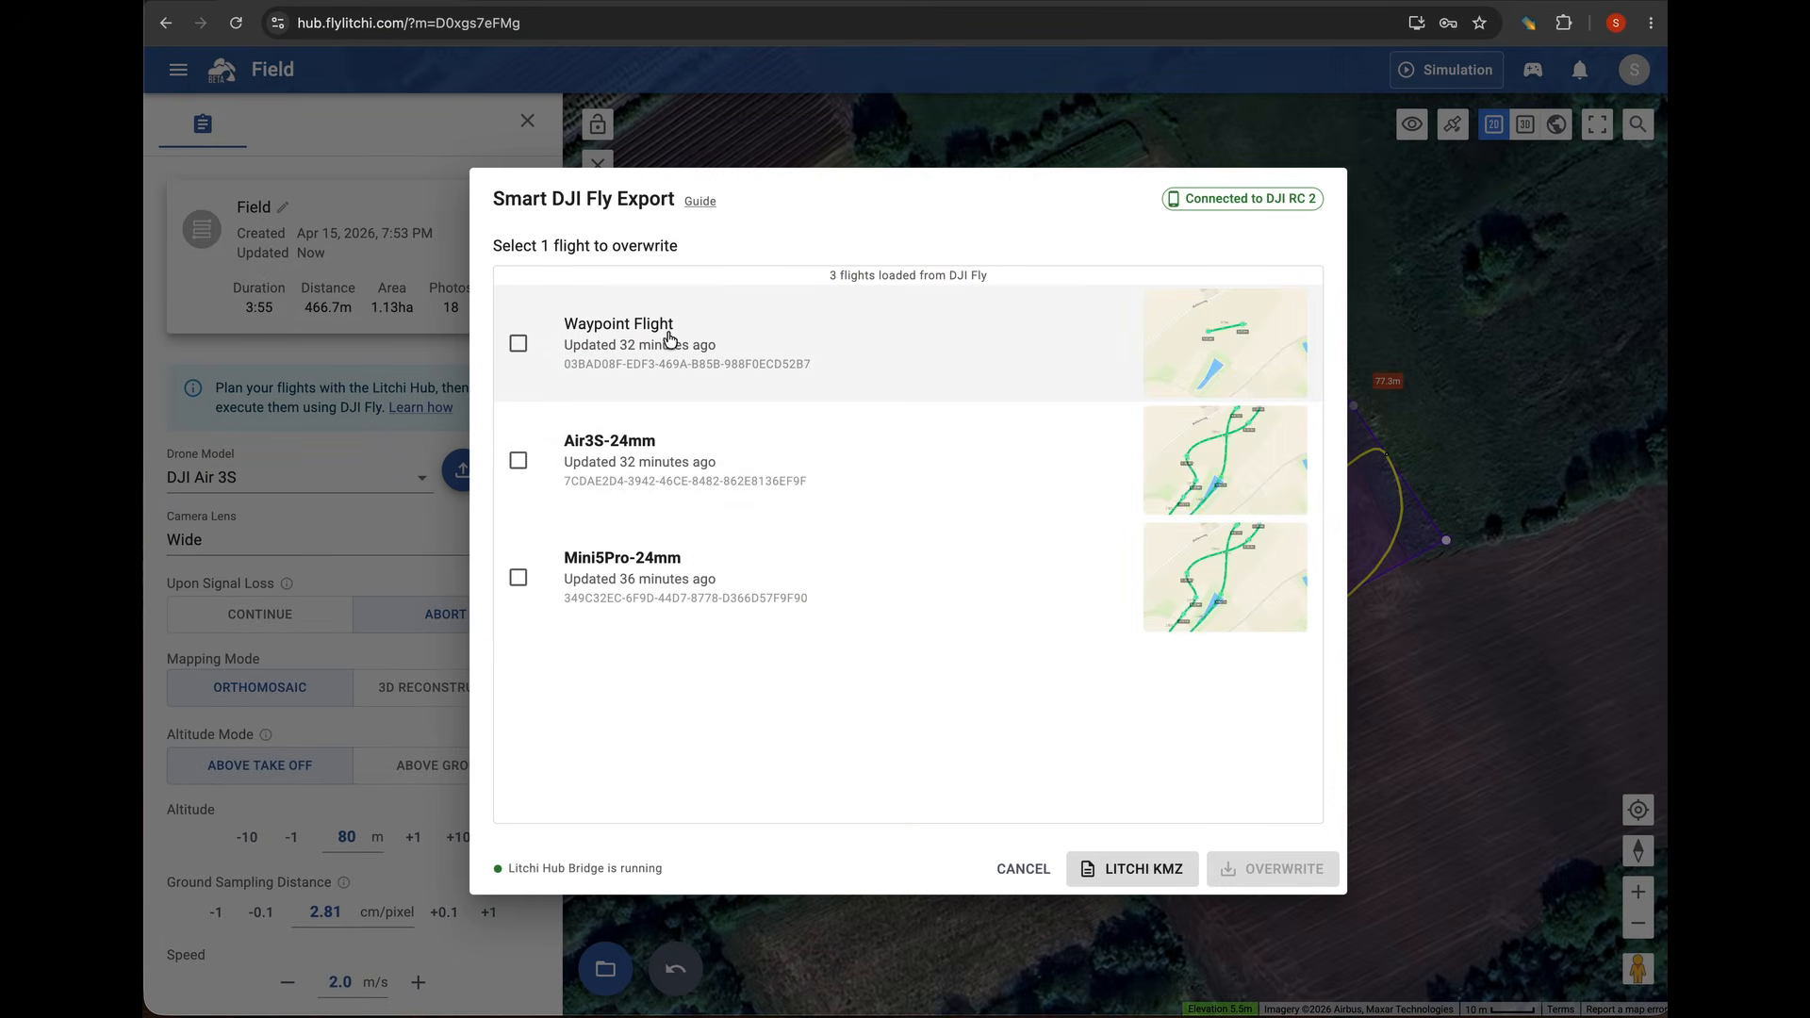
{"action": "left_click", "coordinate": [518, 343]}
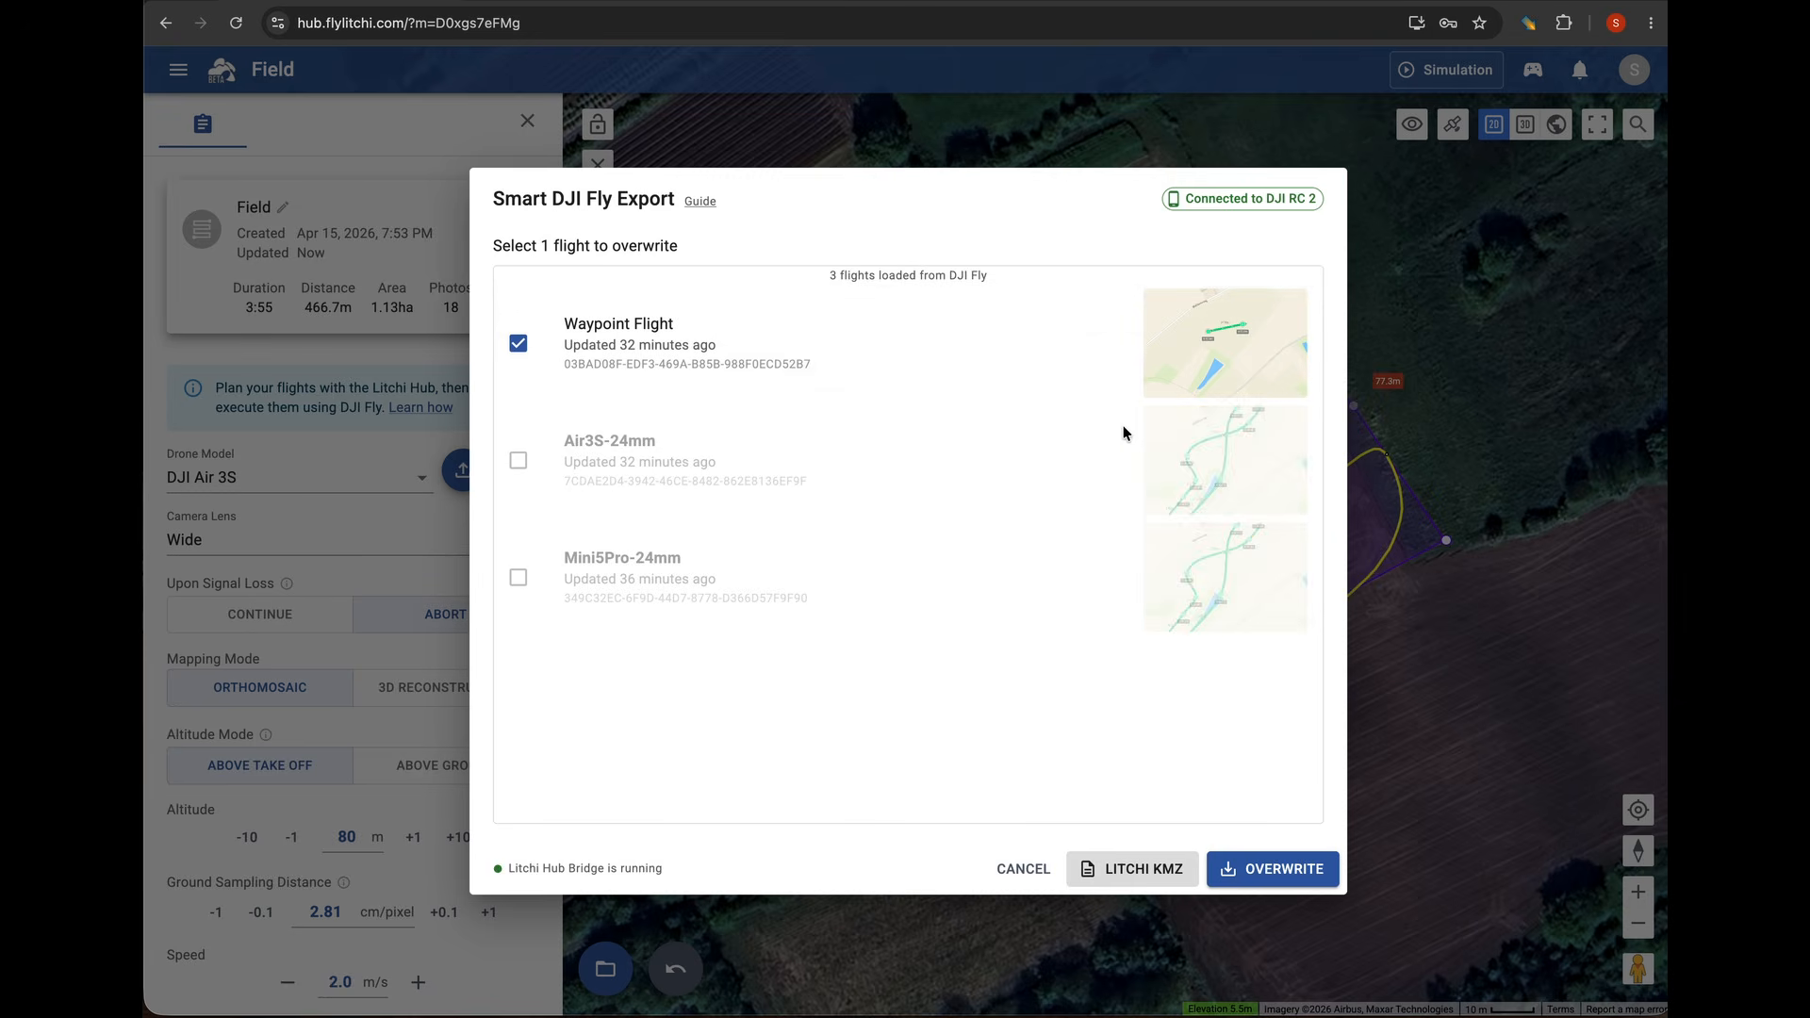
{"action": "left_click", "coordinate": [1270, 869]}
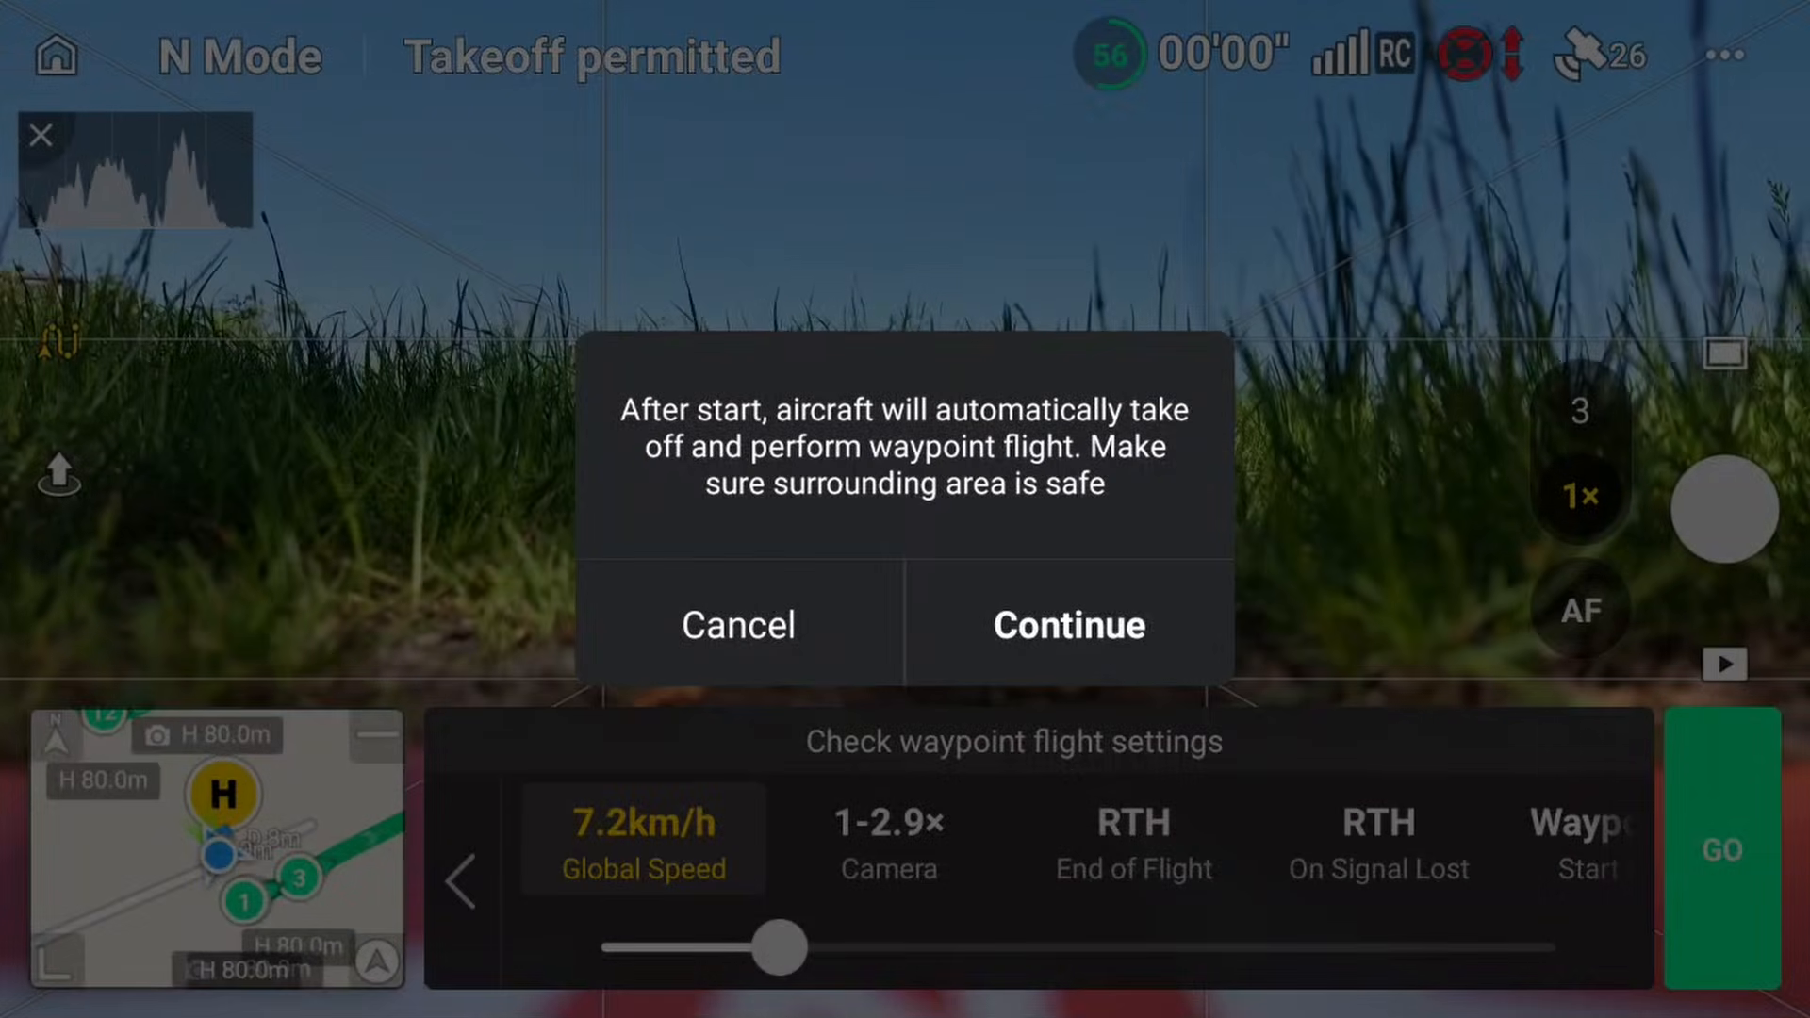
{"action": "left_click", "coordinate": [1115, 604]}
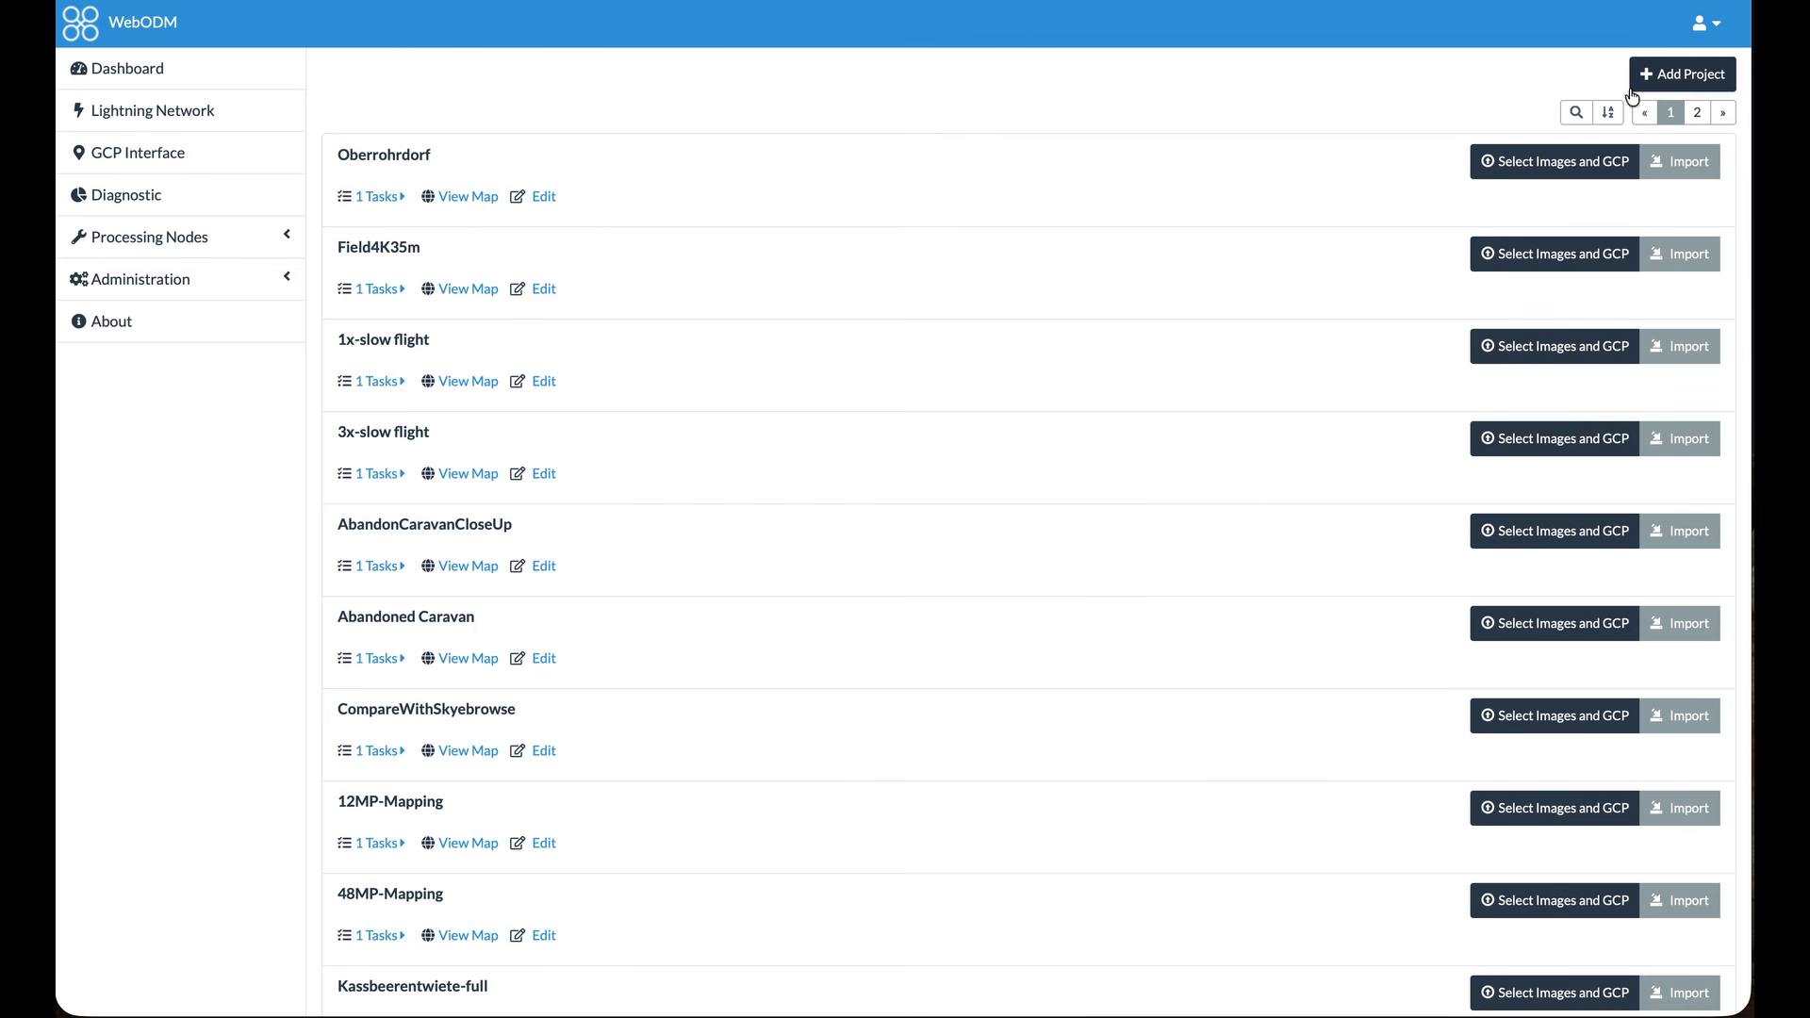
Switch to WebODM and create a new project named Fieldmapping
{"action": "left_click", "coordinate": [1663, 79]}
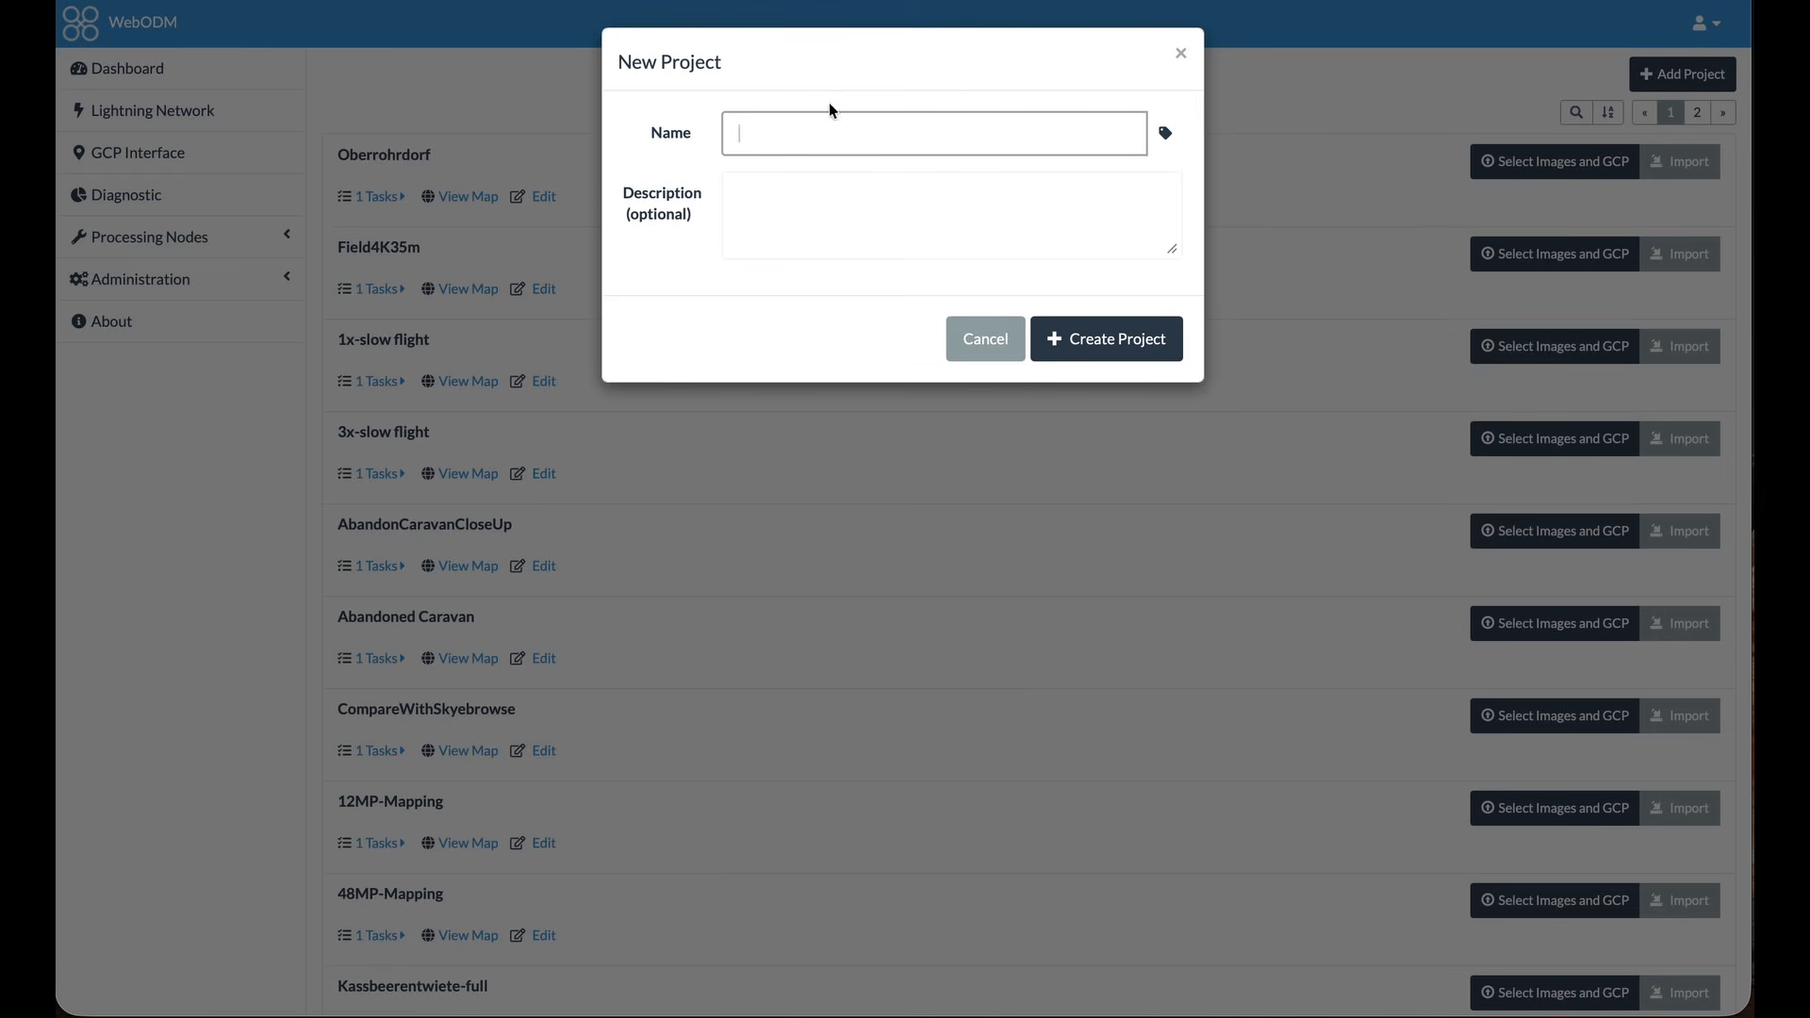
{"action": "type", "text": "Fieldmapping"}
{"action": "left_click", "coordinate": [1094, 339]}
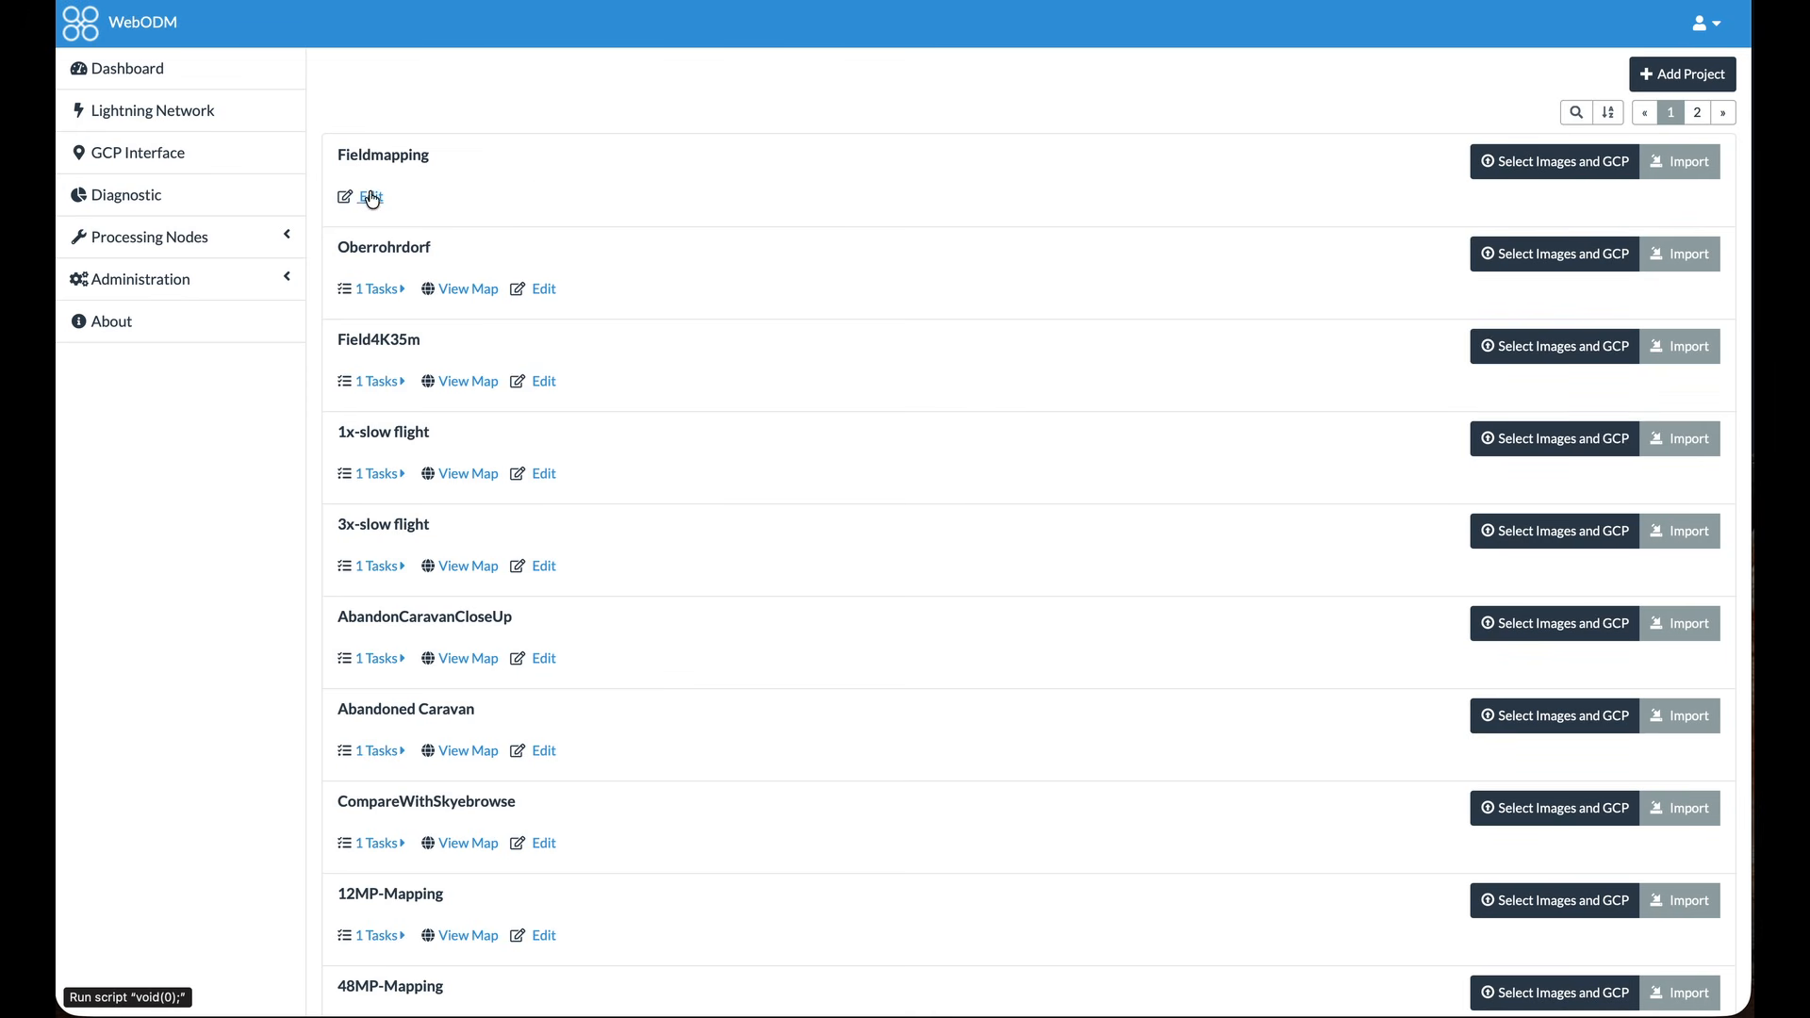
Add all the drone photos from the FieldPhotos folder to the Fieldmapping project
{"action": "left_click", "coordinate": [1543, 167]}
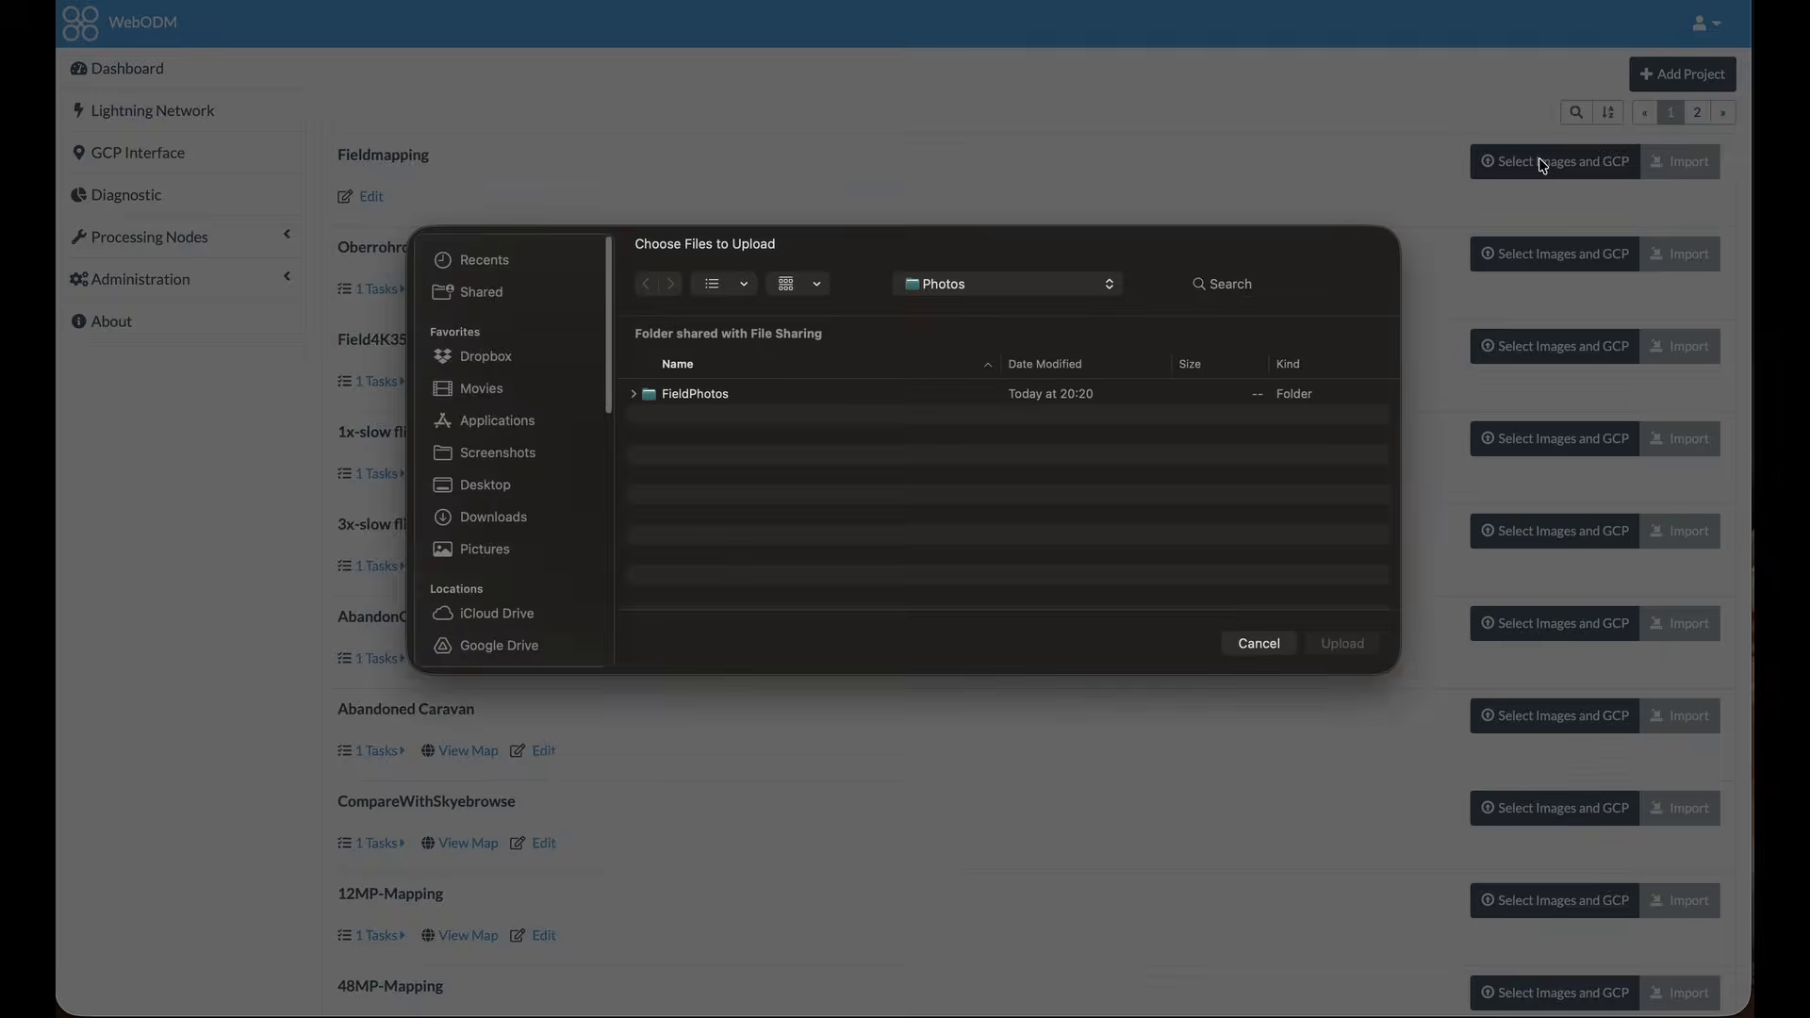
{"action": "double_click", "coordinate": [658, 403]}
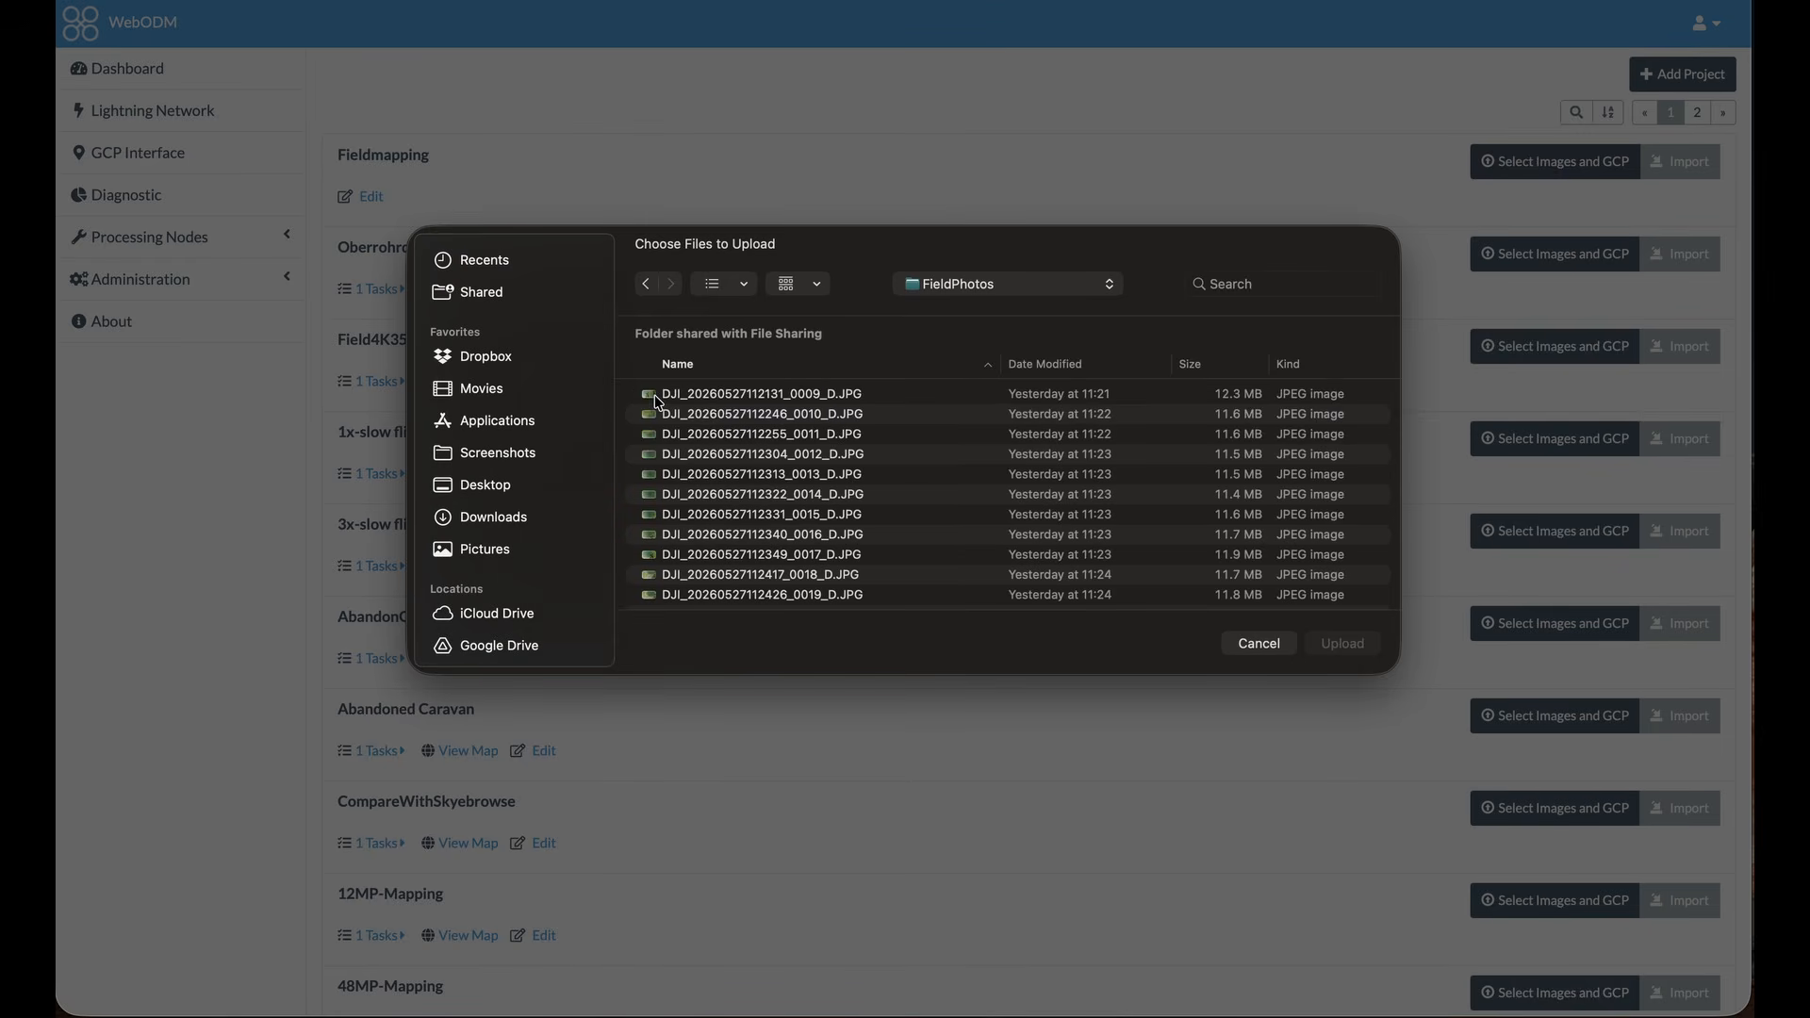
{"action": "left_click", "coordinate": [734, 403]}
{"action": "key", "text": "super+a"}
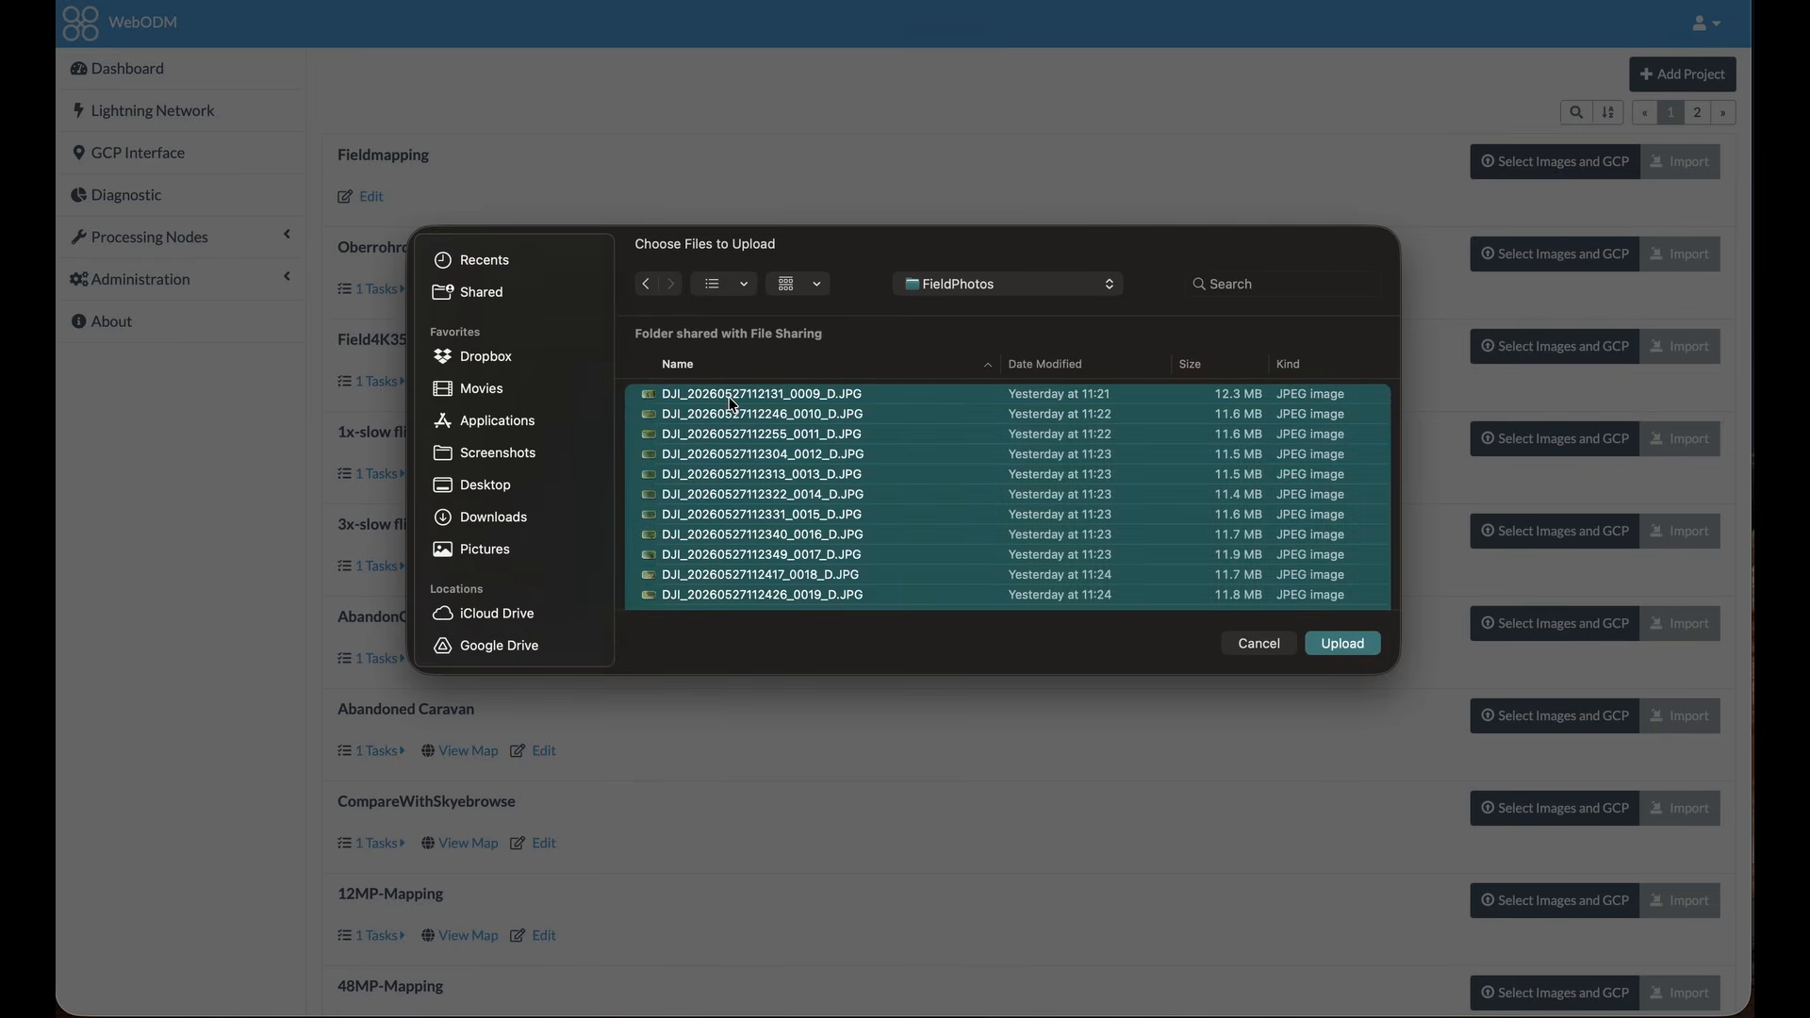
{"action": "left_click", "coordinate": [1343, 645]}
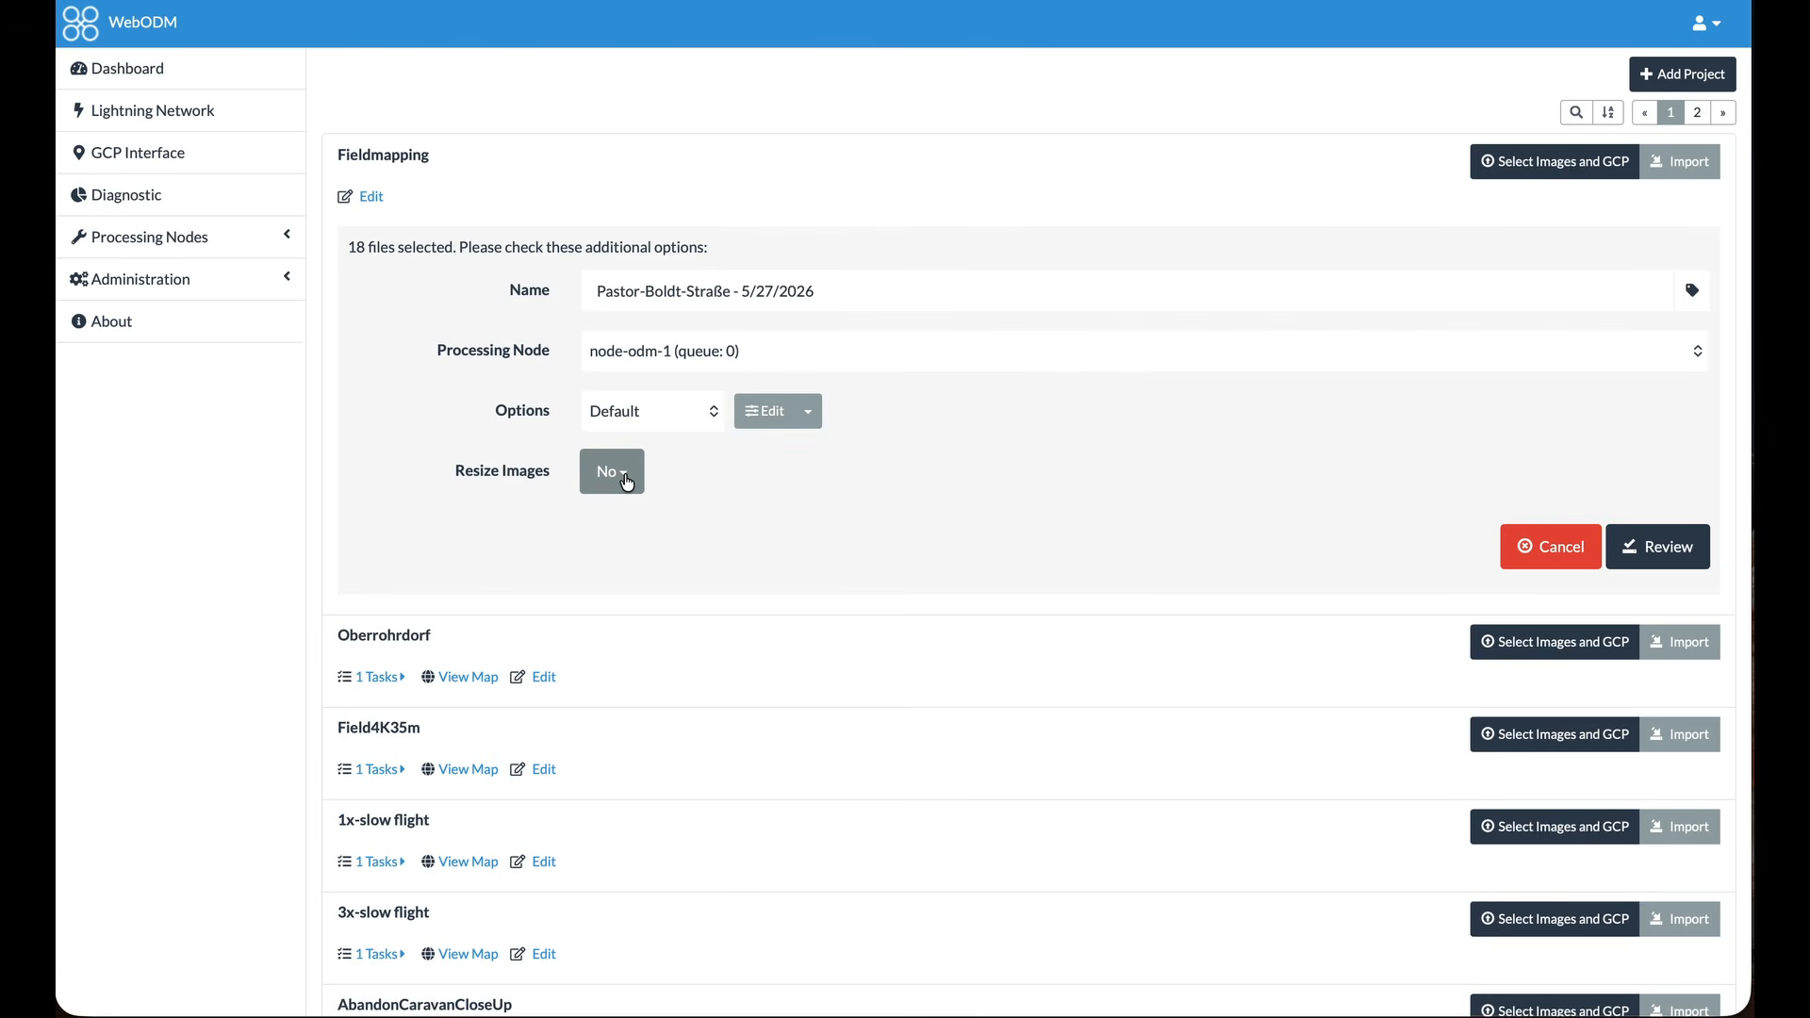
Keep image resizing set to No and start processing the task with the Default options on node-odm-1
{"action": "left_click", "coordinate": [626, 482]}
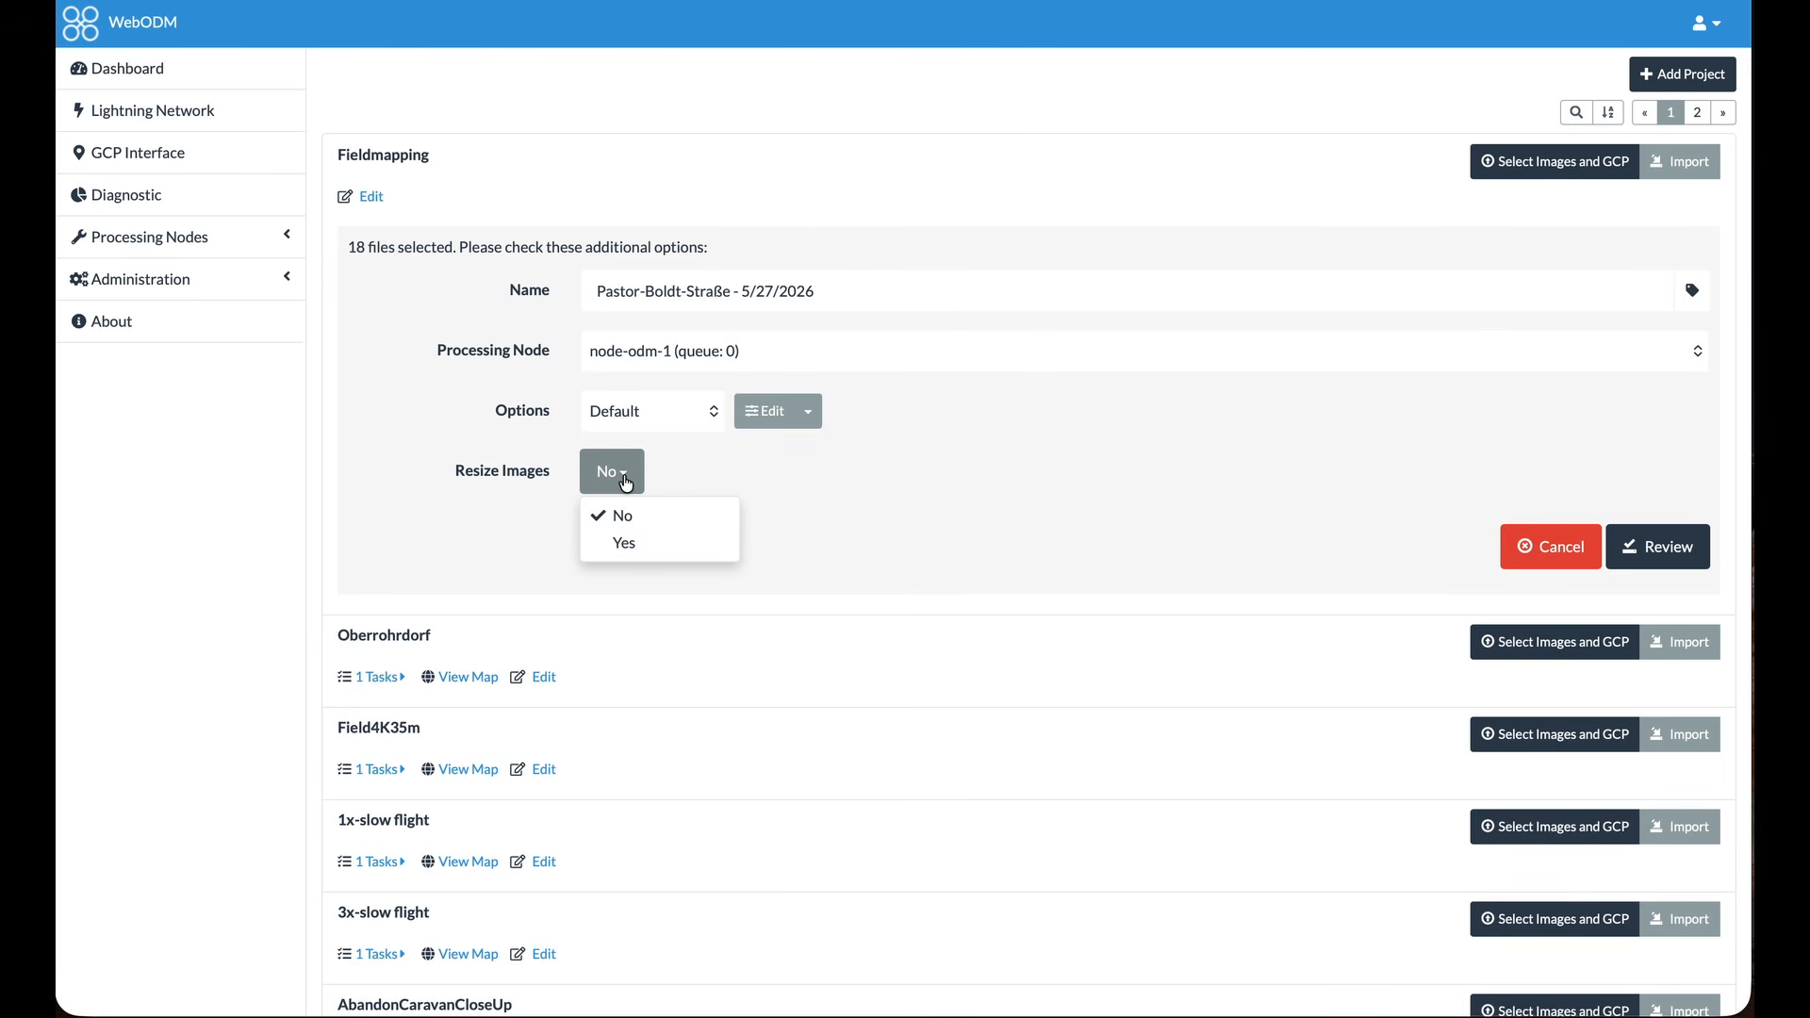
{"action": "left_click", "coordinate": [626, 515]}
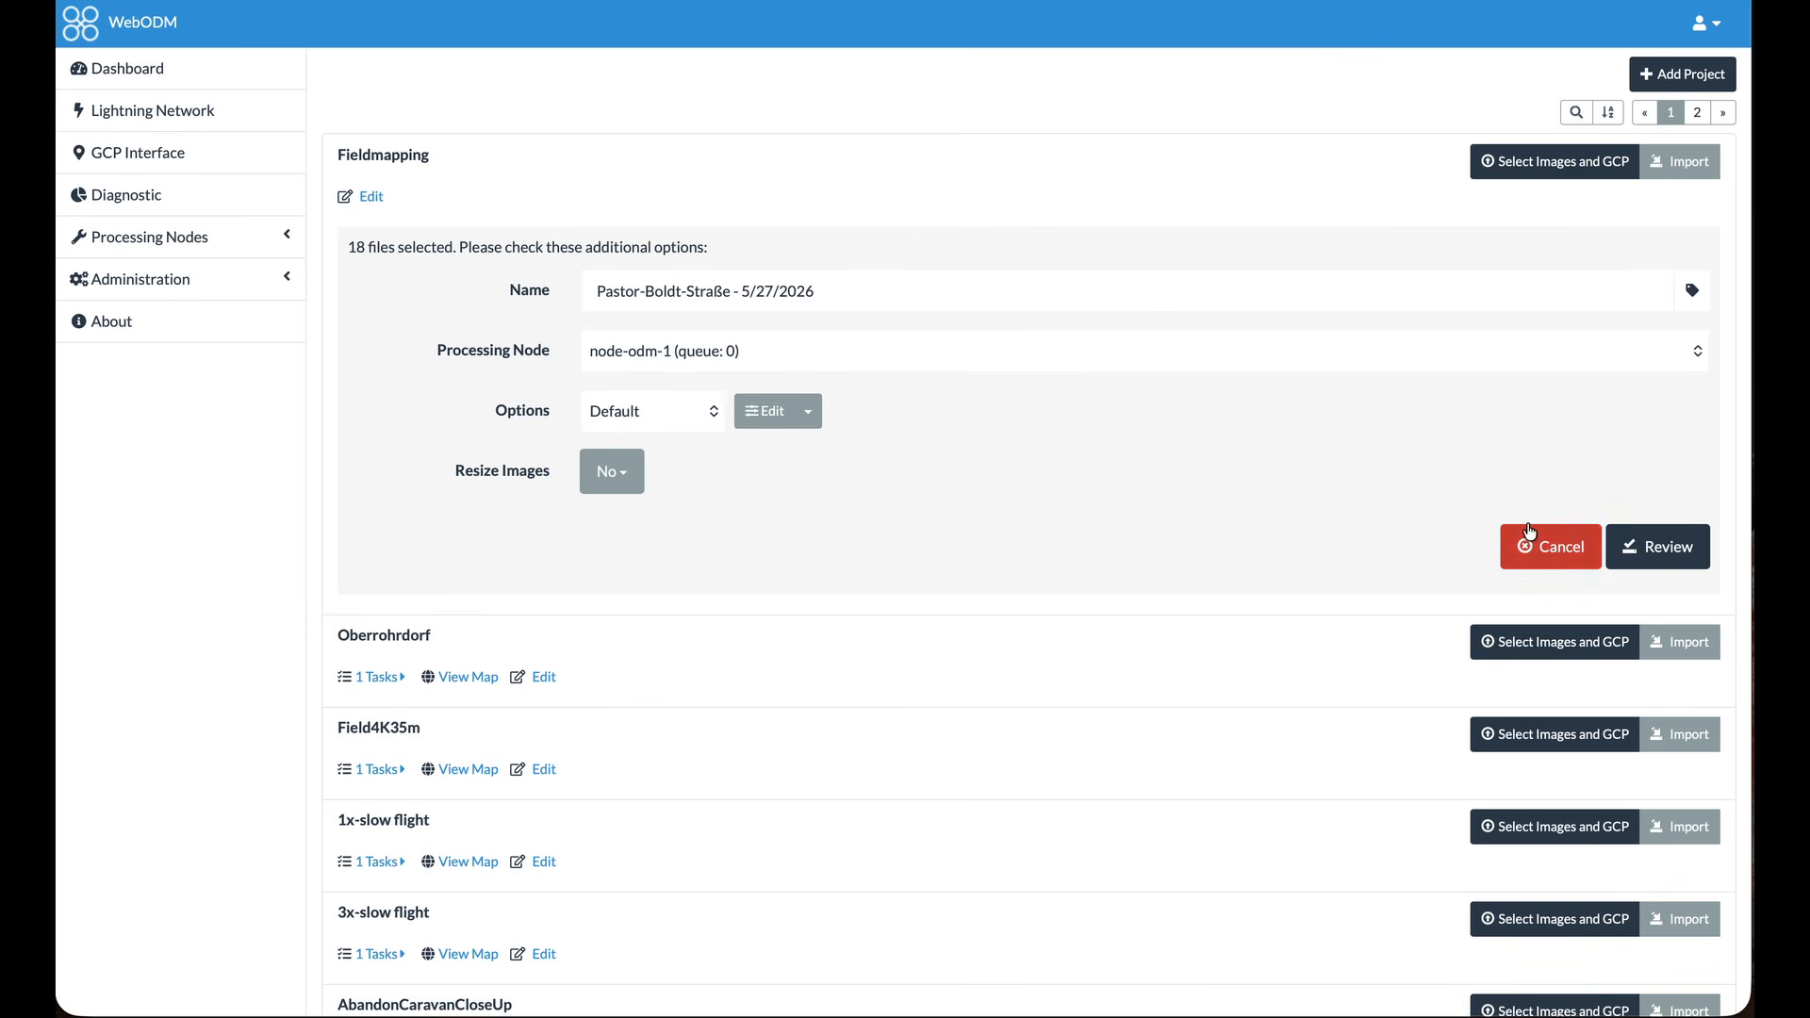
{"action": "left_click", "coordinate": [1648, 550]}
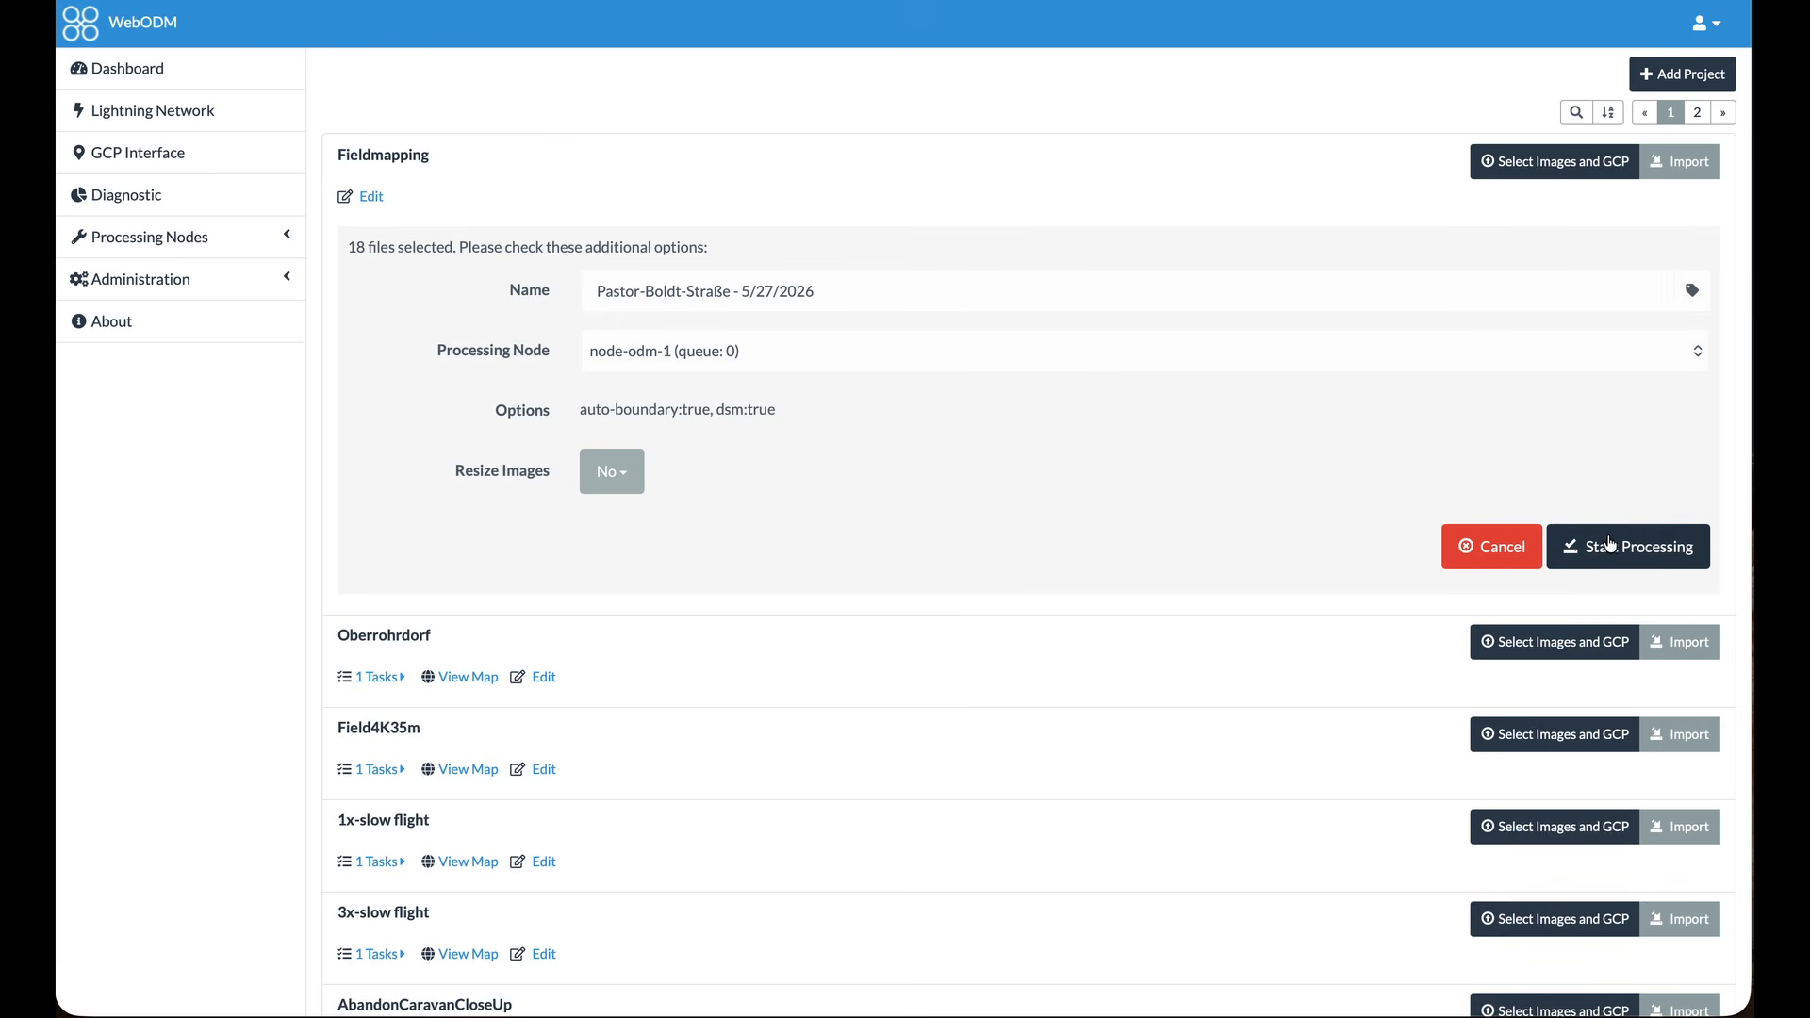
{"action": "left_click", "coordinate": [1610, 550]}
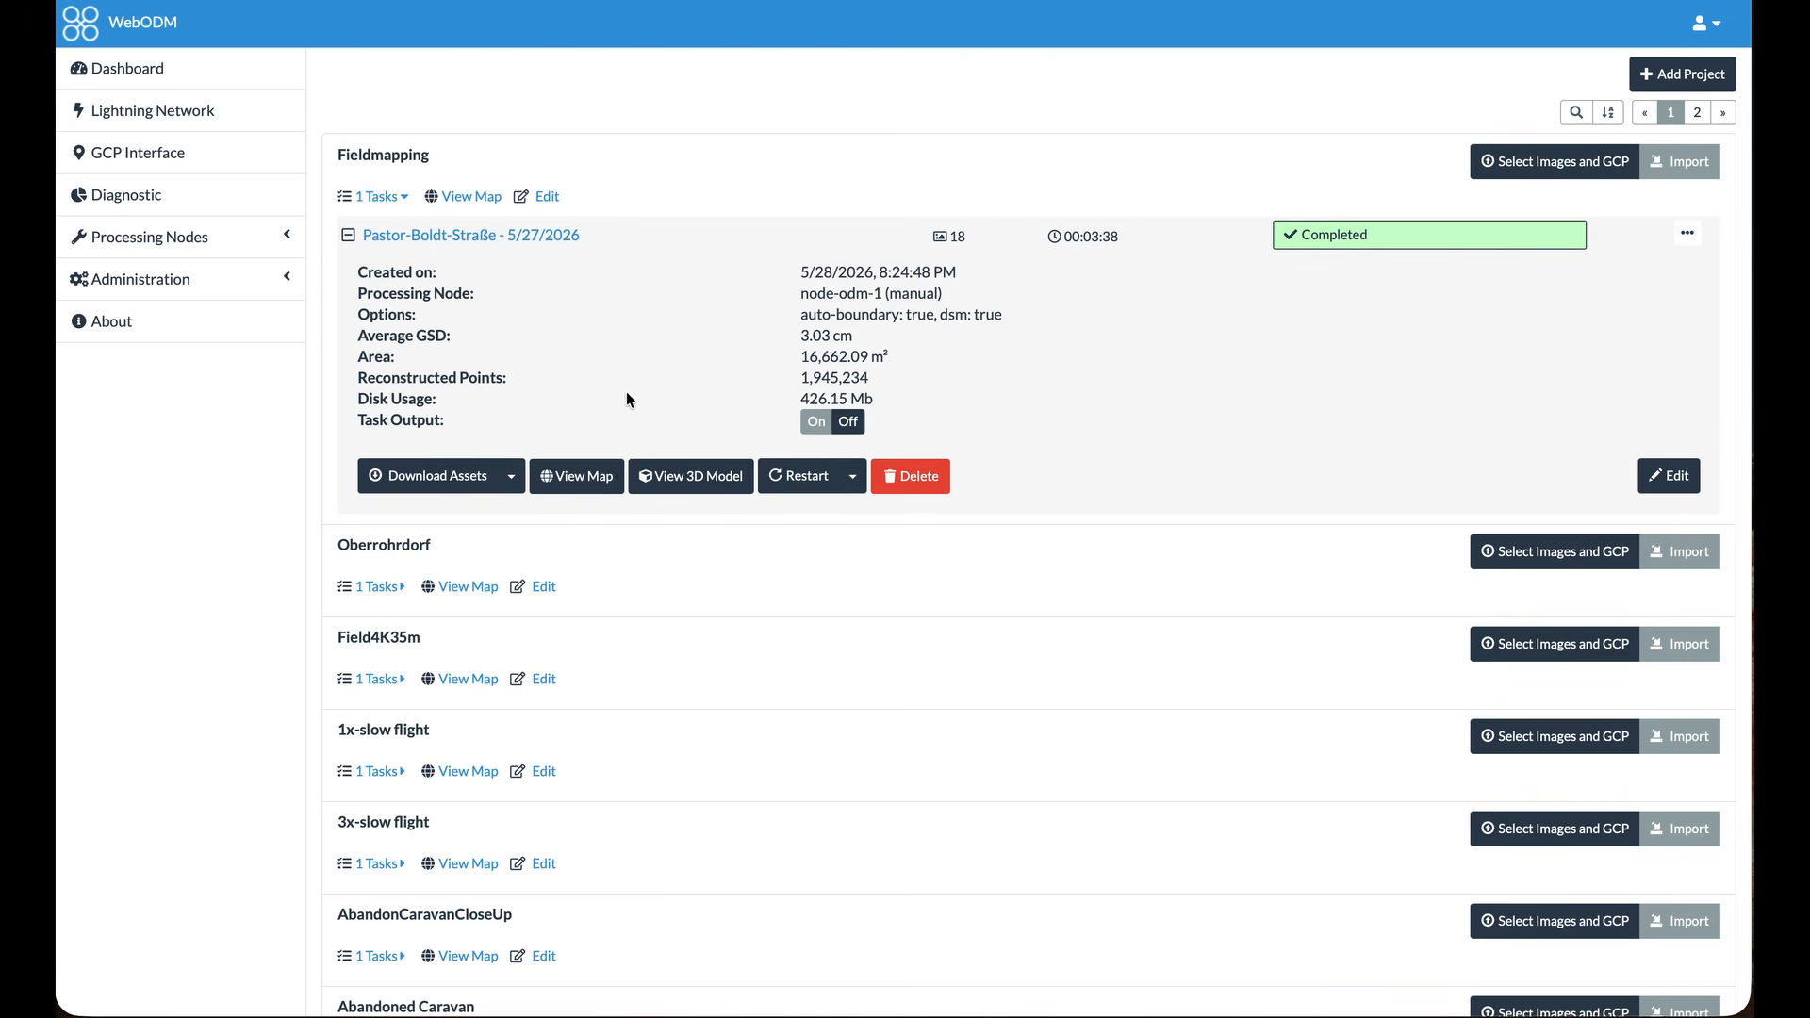
Open the completed task's map and examine the field's orthophoto in detail, including the damaged crop spots and tracks
{"action": "left_click", "coordinate": [578, 479]}
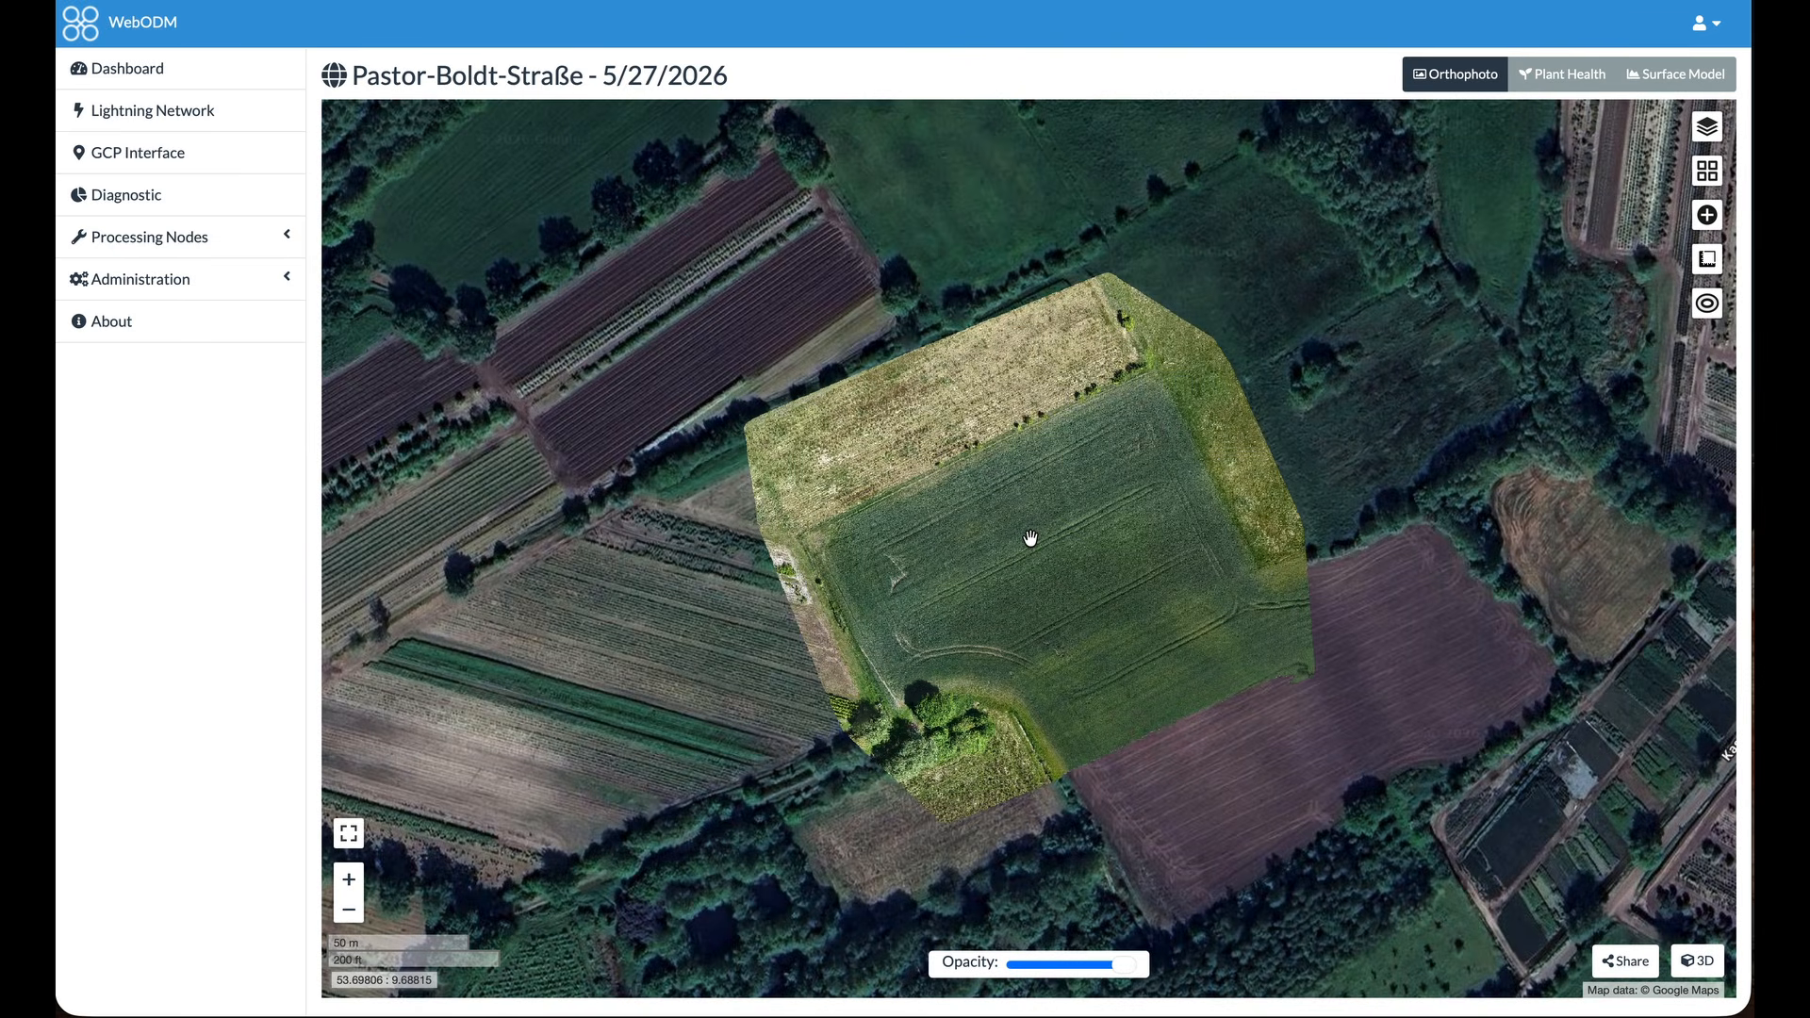
{"action": "scroll", "coordinate": [1031, 538], "scroll_direction": "up", "scroll_amount": 5}
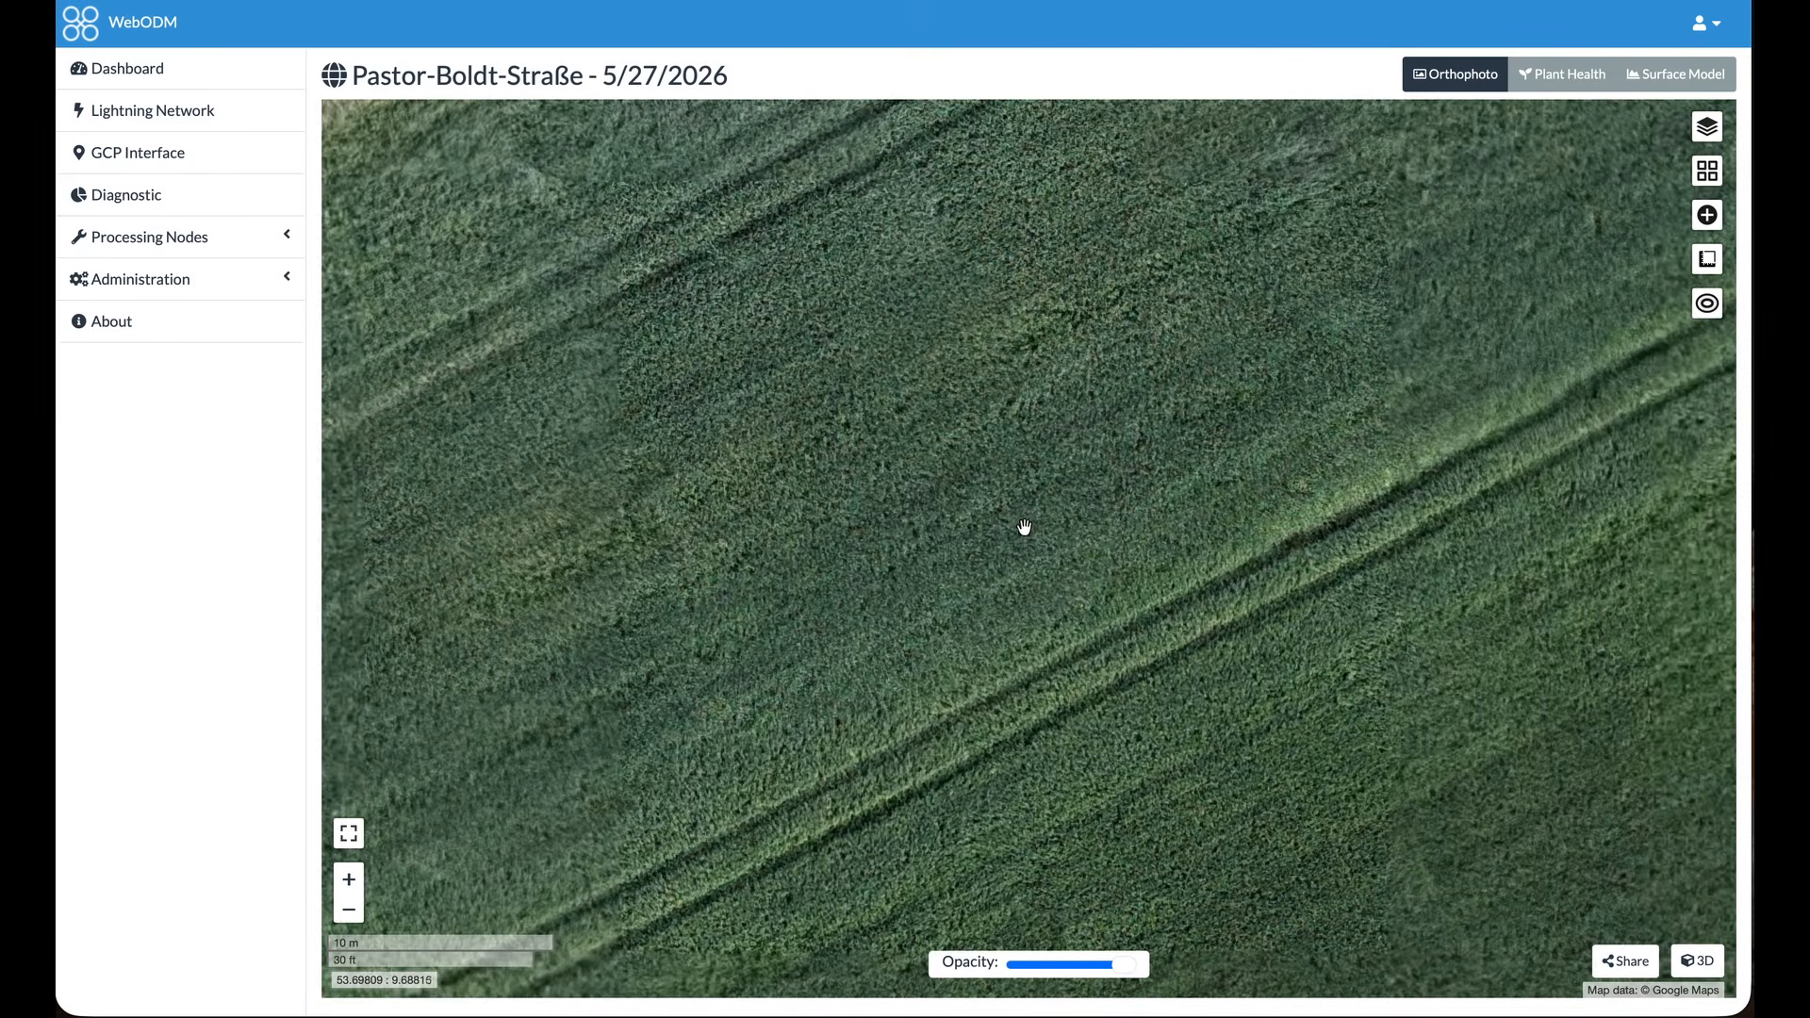
{"action": "left_click_drag", "start_coordinate": [902, 530], "coordinate": [1285, 323]}
{"action": "left_click_drag", "start_coordinate": [1099, 396], "coordinate": [1324, 303]}
{"action": "scroll", "coordinate": [1269, 401], "scroll_direction": "down", "scroll_amount": 2}
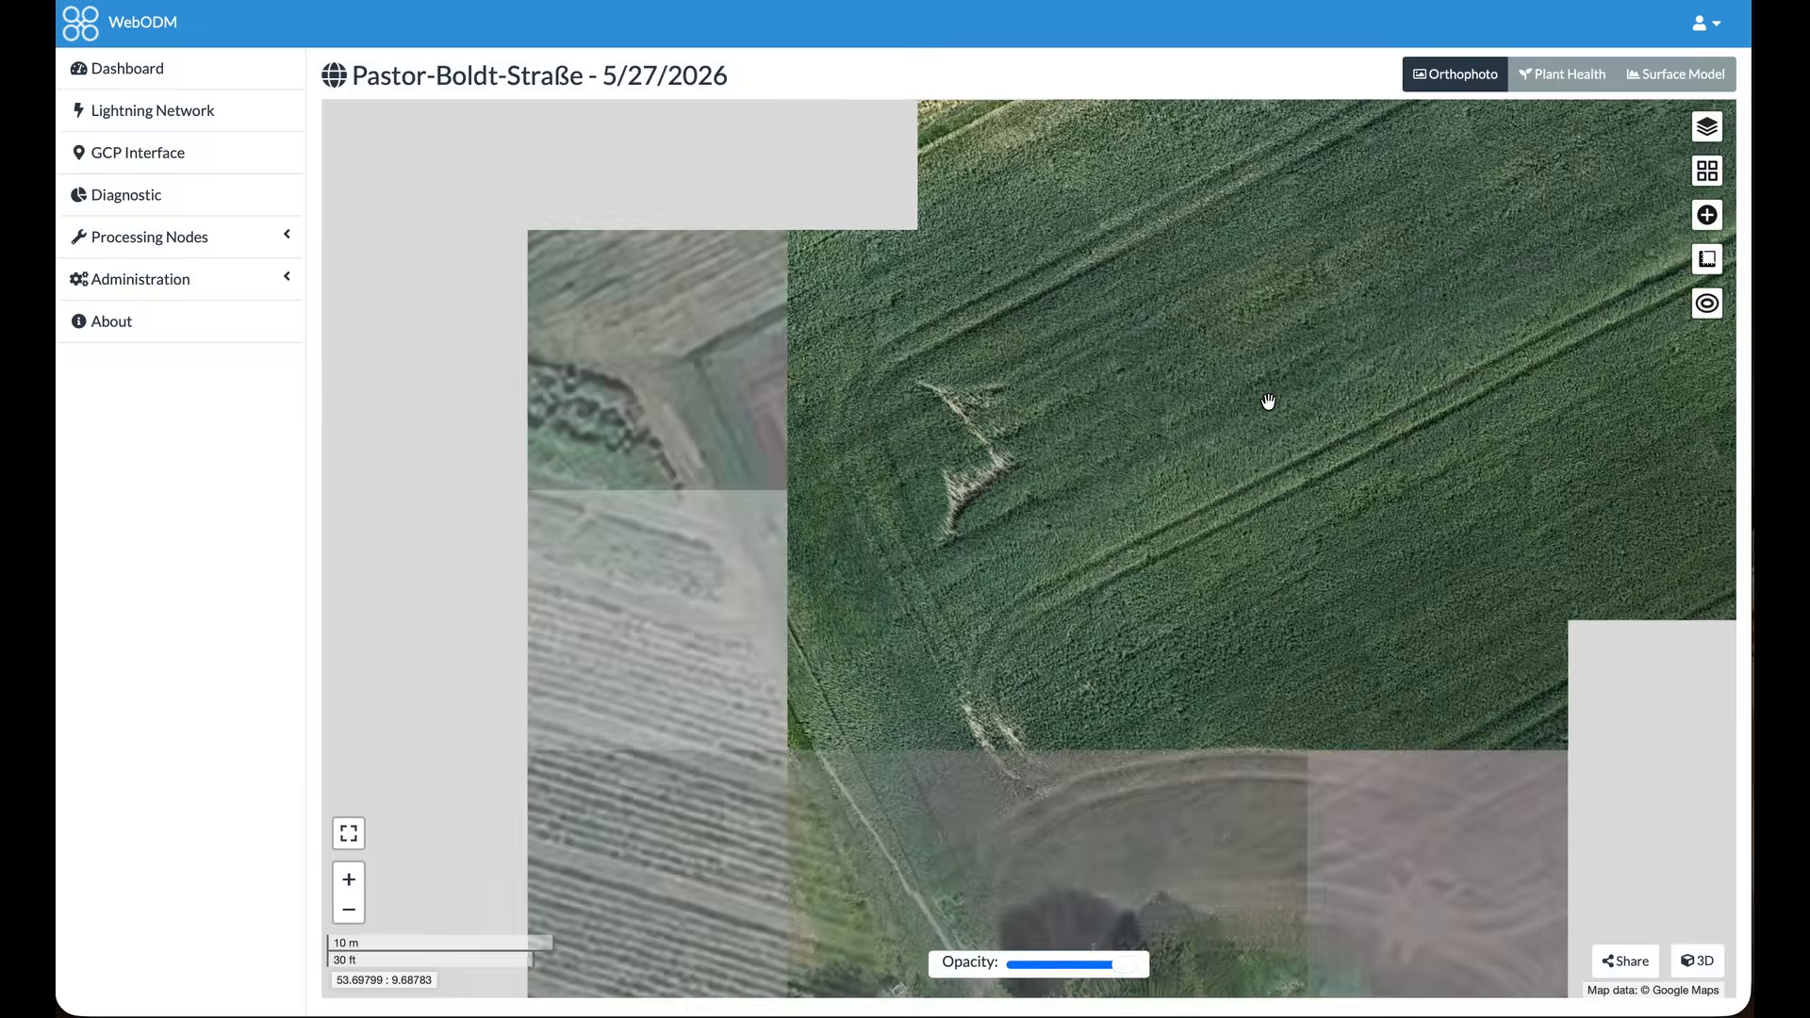
{"action": "scroll", "coordinate": [1460, 361], "scroll_direction": "down", "scroll_amount": 3}
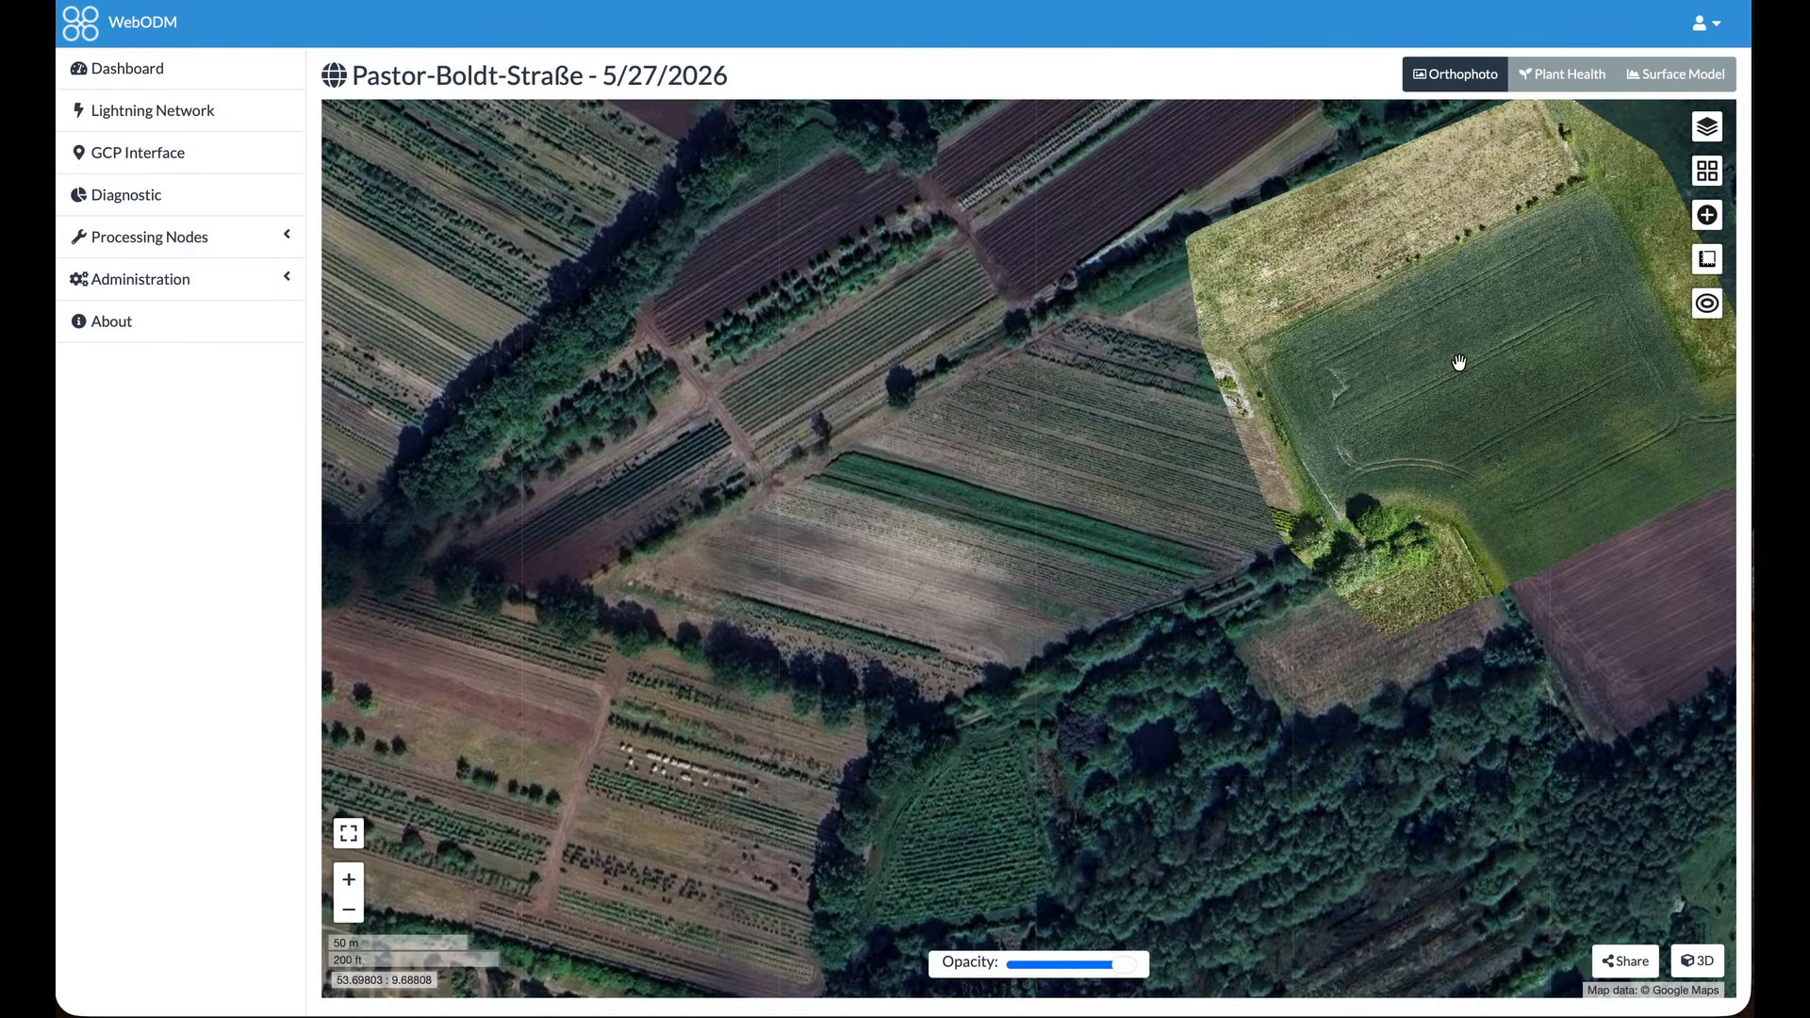
{"action": "left_click_drag", "start_coordinate": [1462, 364], "coordinate": [1148, 510]}
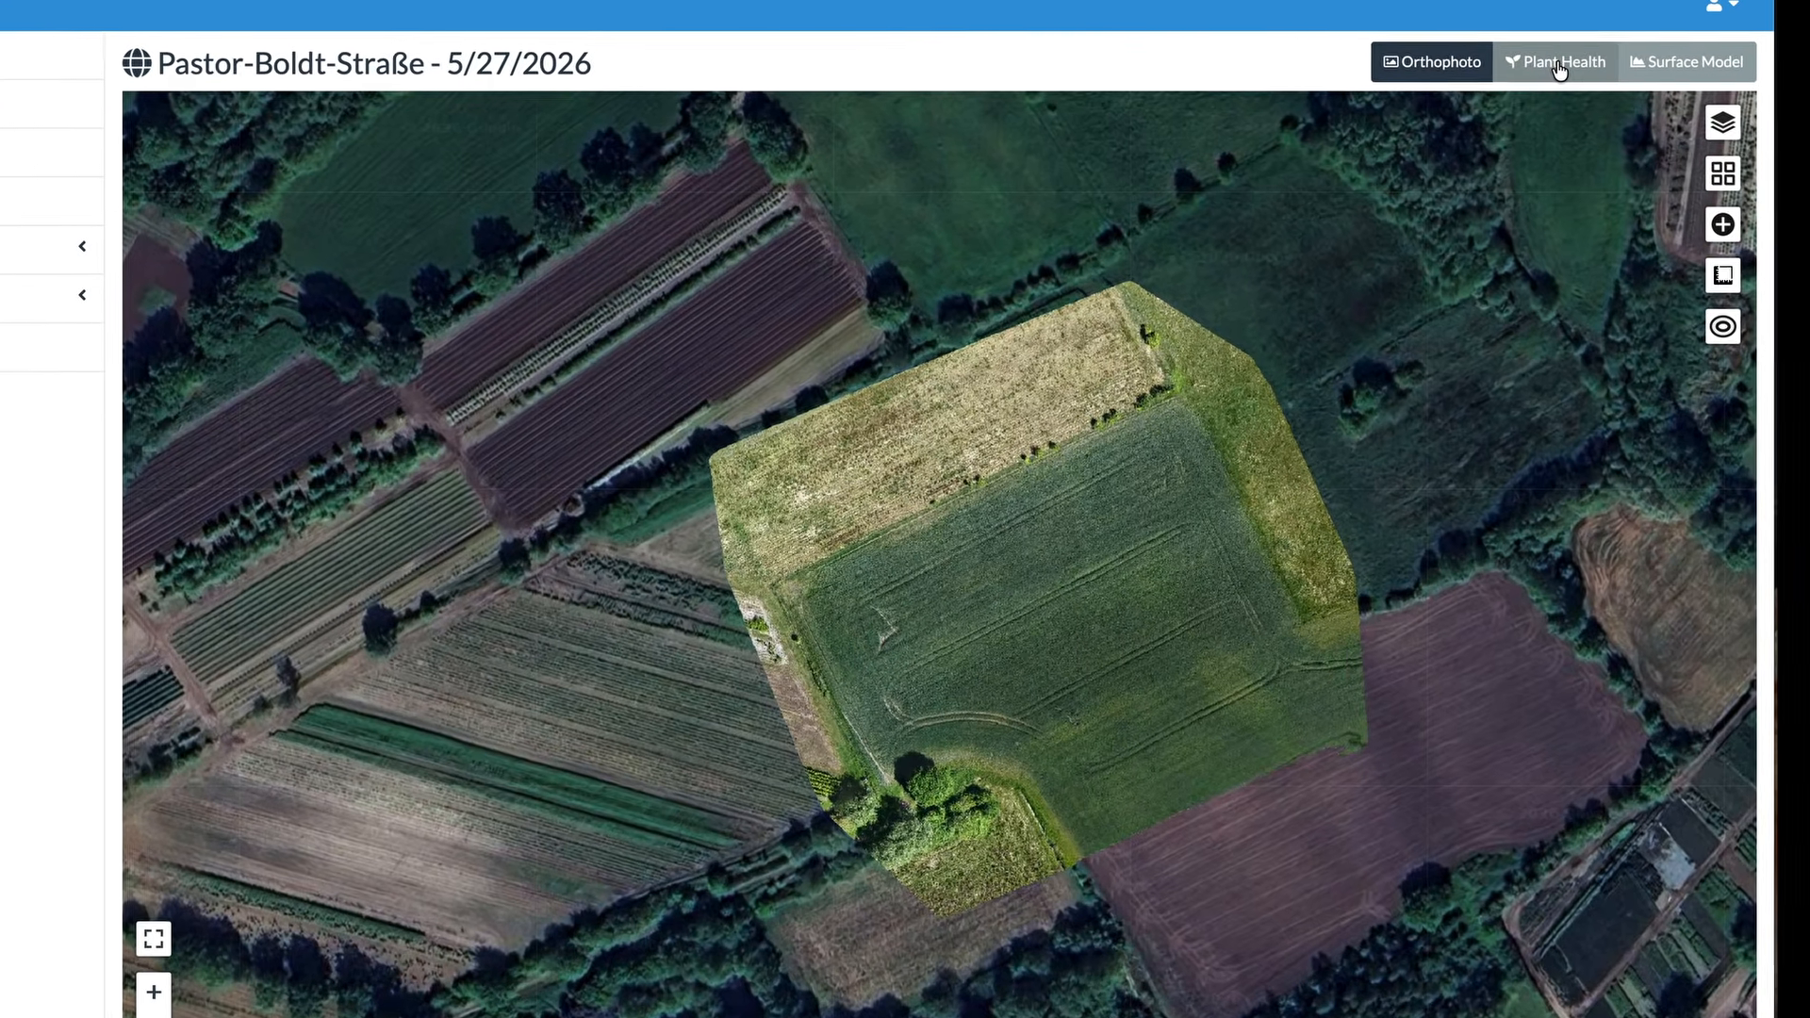
Show the plant health map and narrow its VARI range to a minimum of -0.283 and a maximum of 0.906
{"action": "left_click", "coordinate": [1562, 68]}
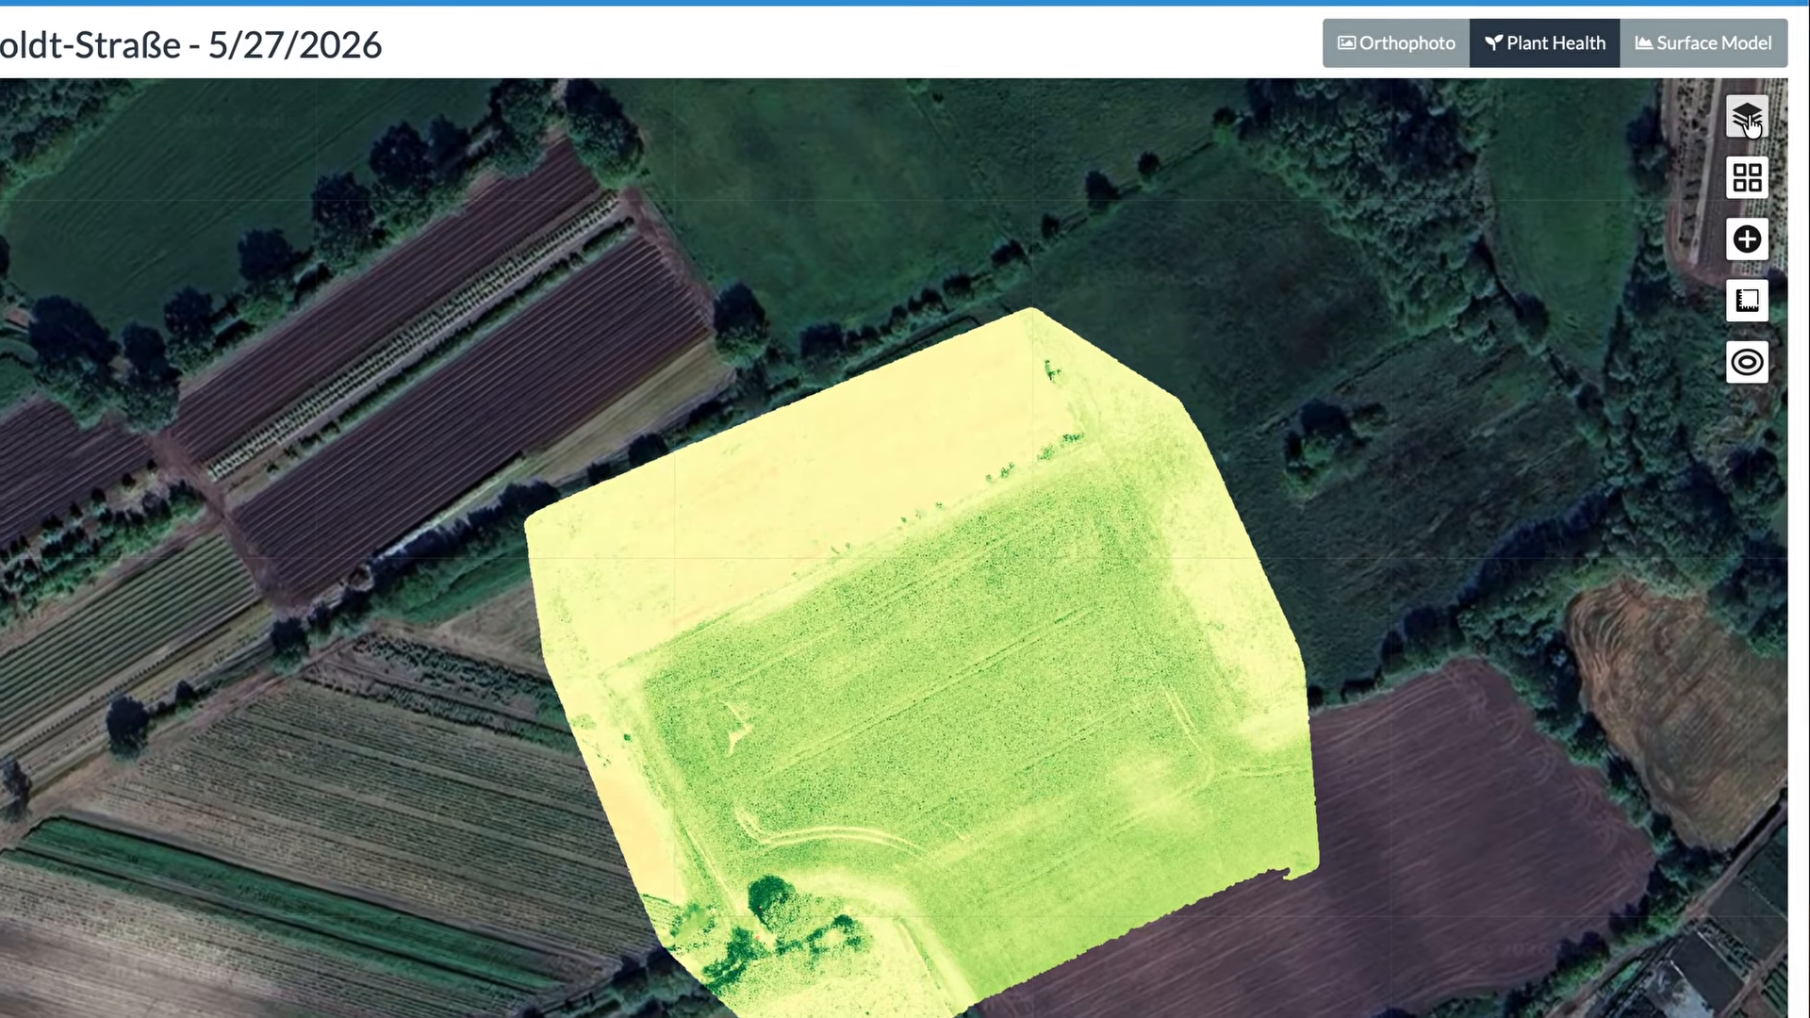
{"action": "left_click", "coordinate": [1735, 120]}
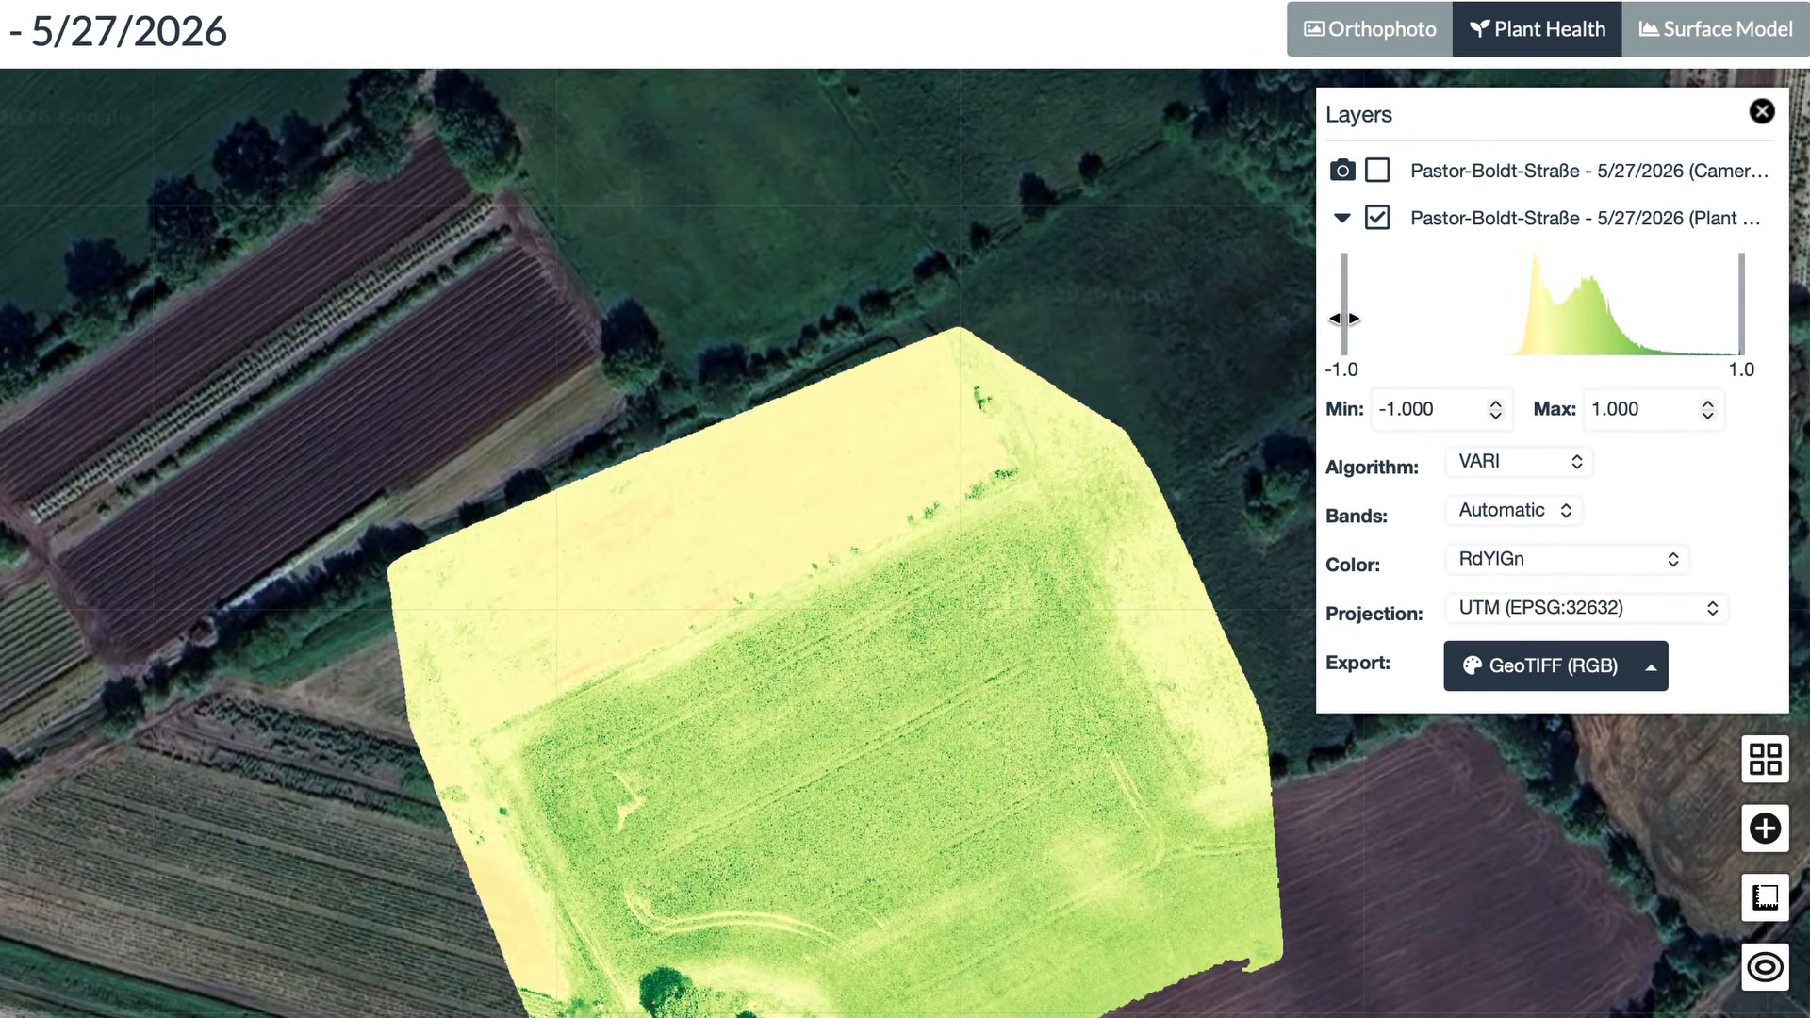
{"action": "left_click_drag", "start_coordinate": [1344, 319], "coordinate": [1485, 343]}
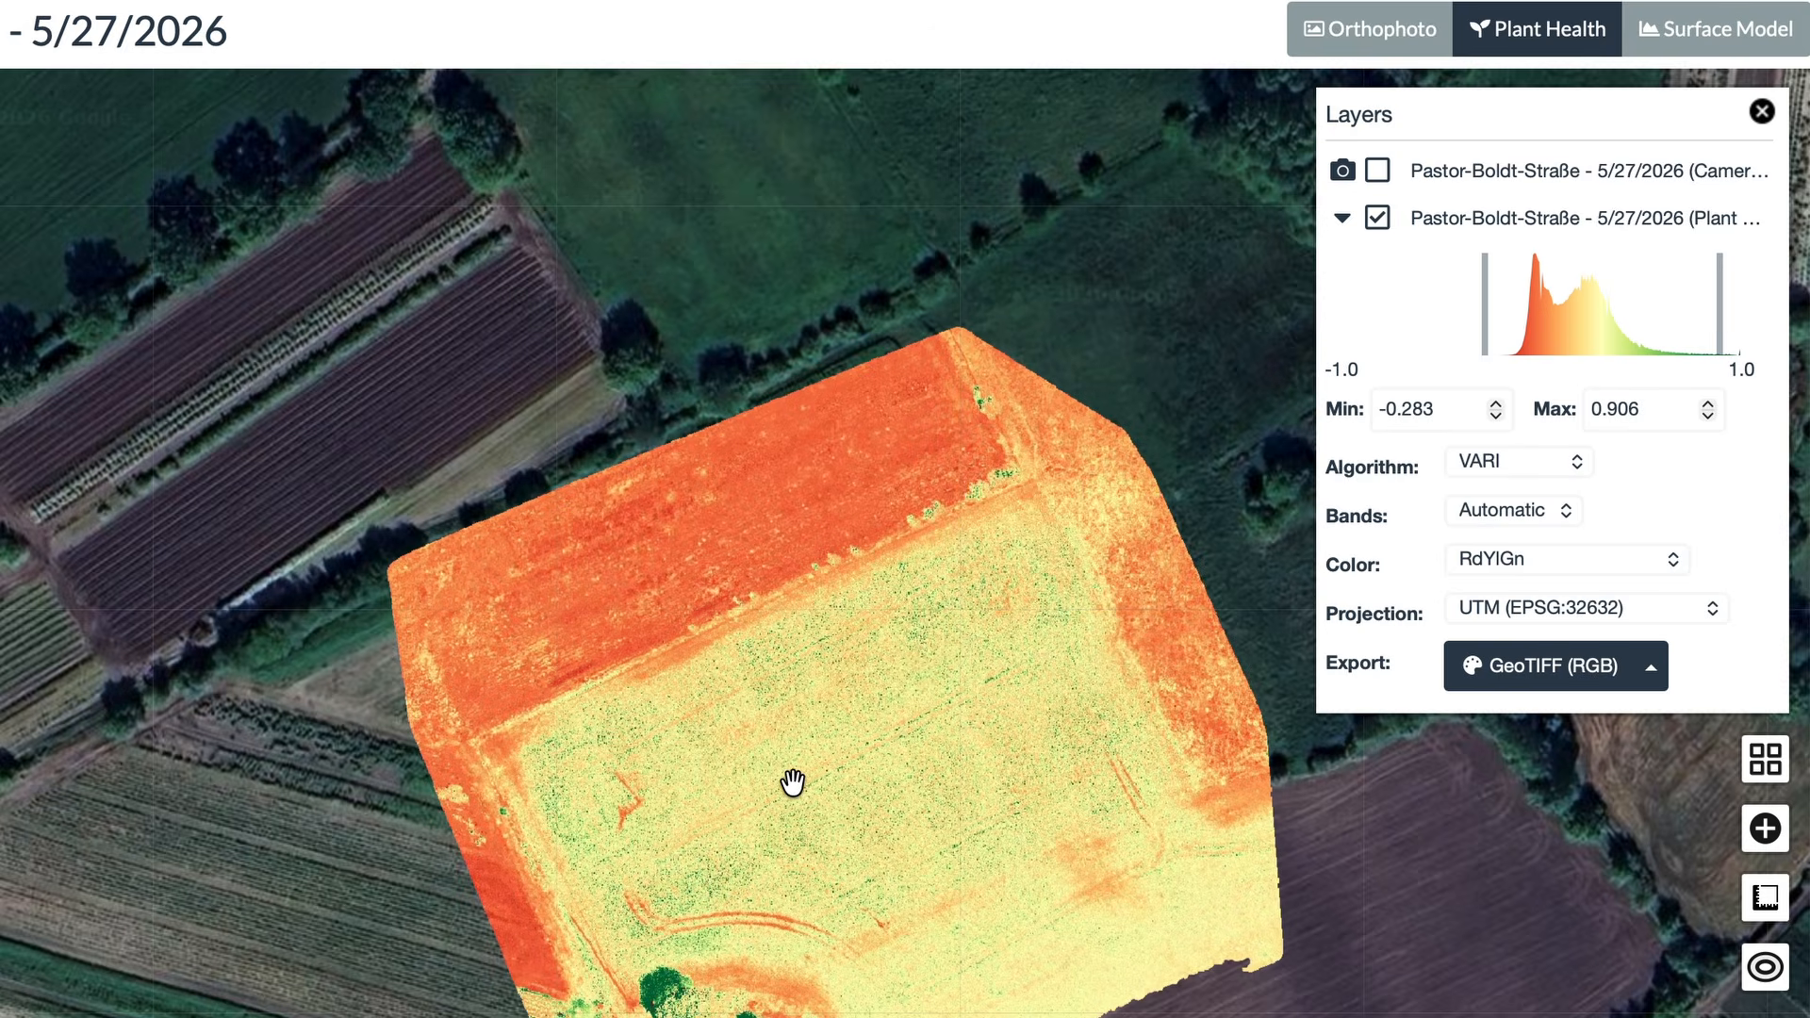
{"action": "left_click_drag", "start_coordinate": [792, 782], "coordinate": [704, 751]}
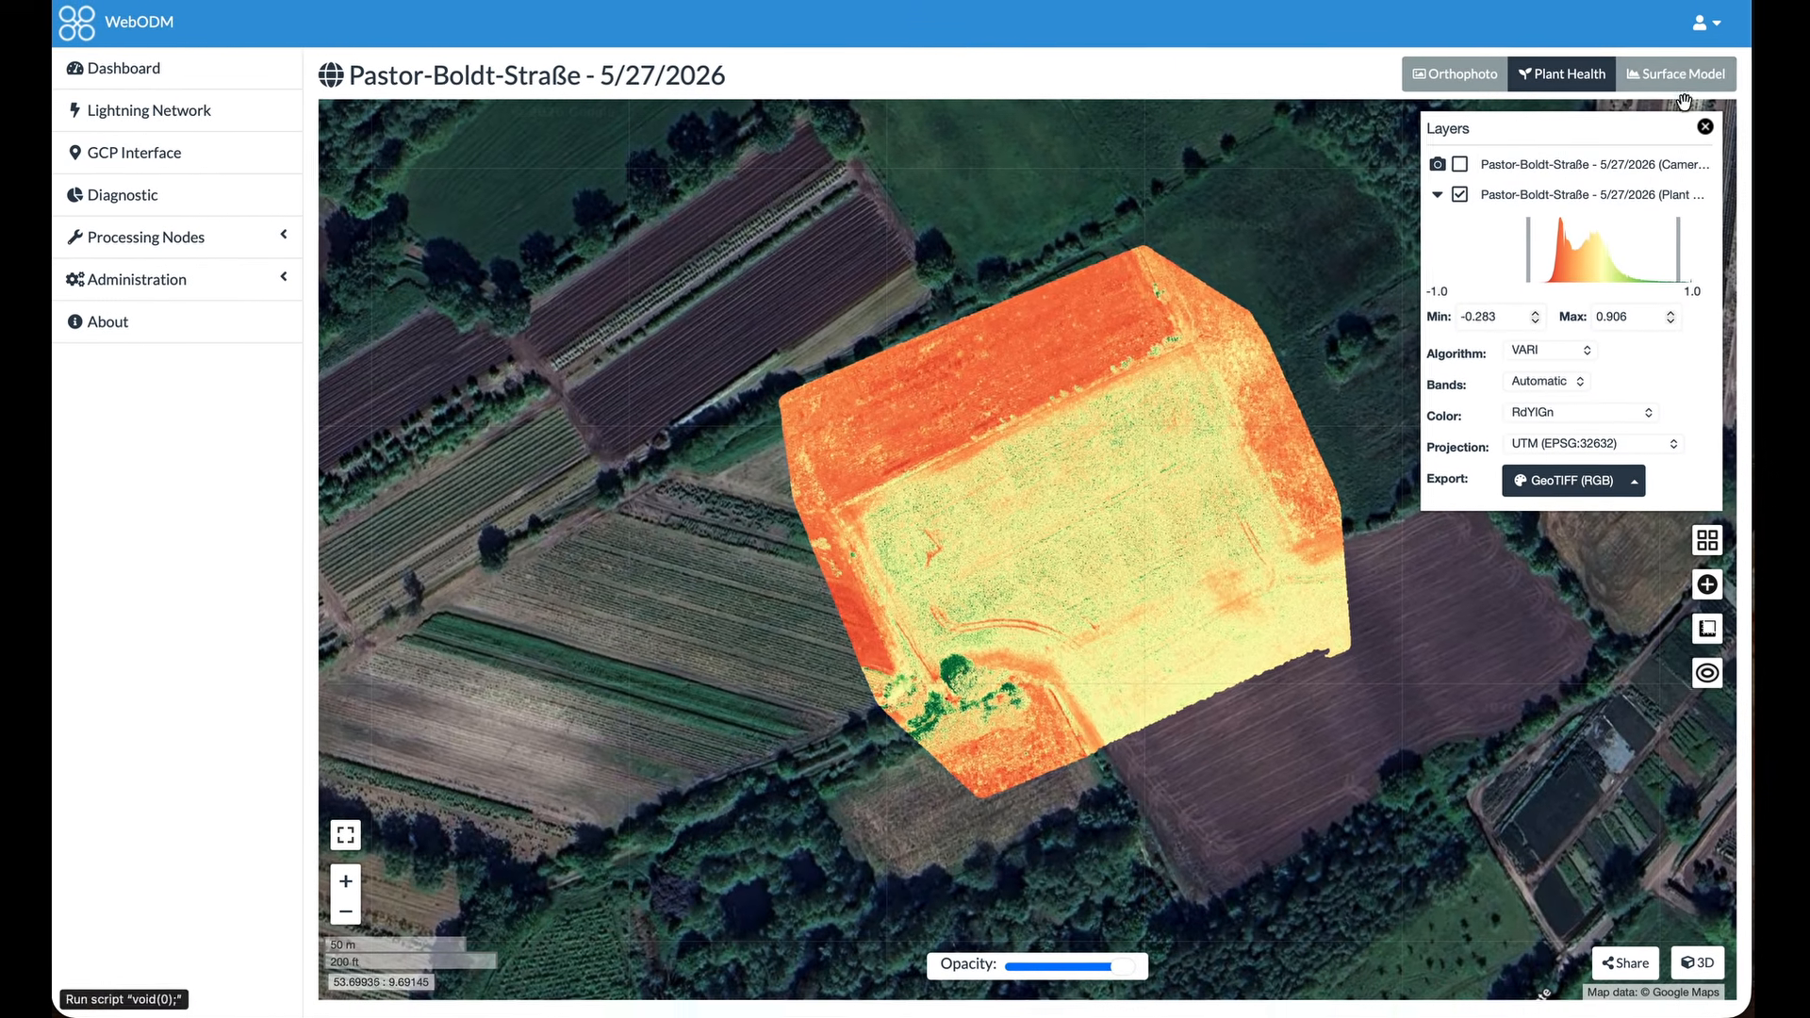
Display the surface model on the map, and open the 3D view with the textured model shown
{"action": "left_click", "coordinate": [1685, 73]}
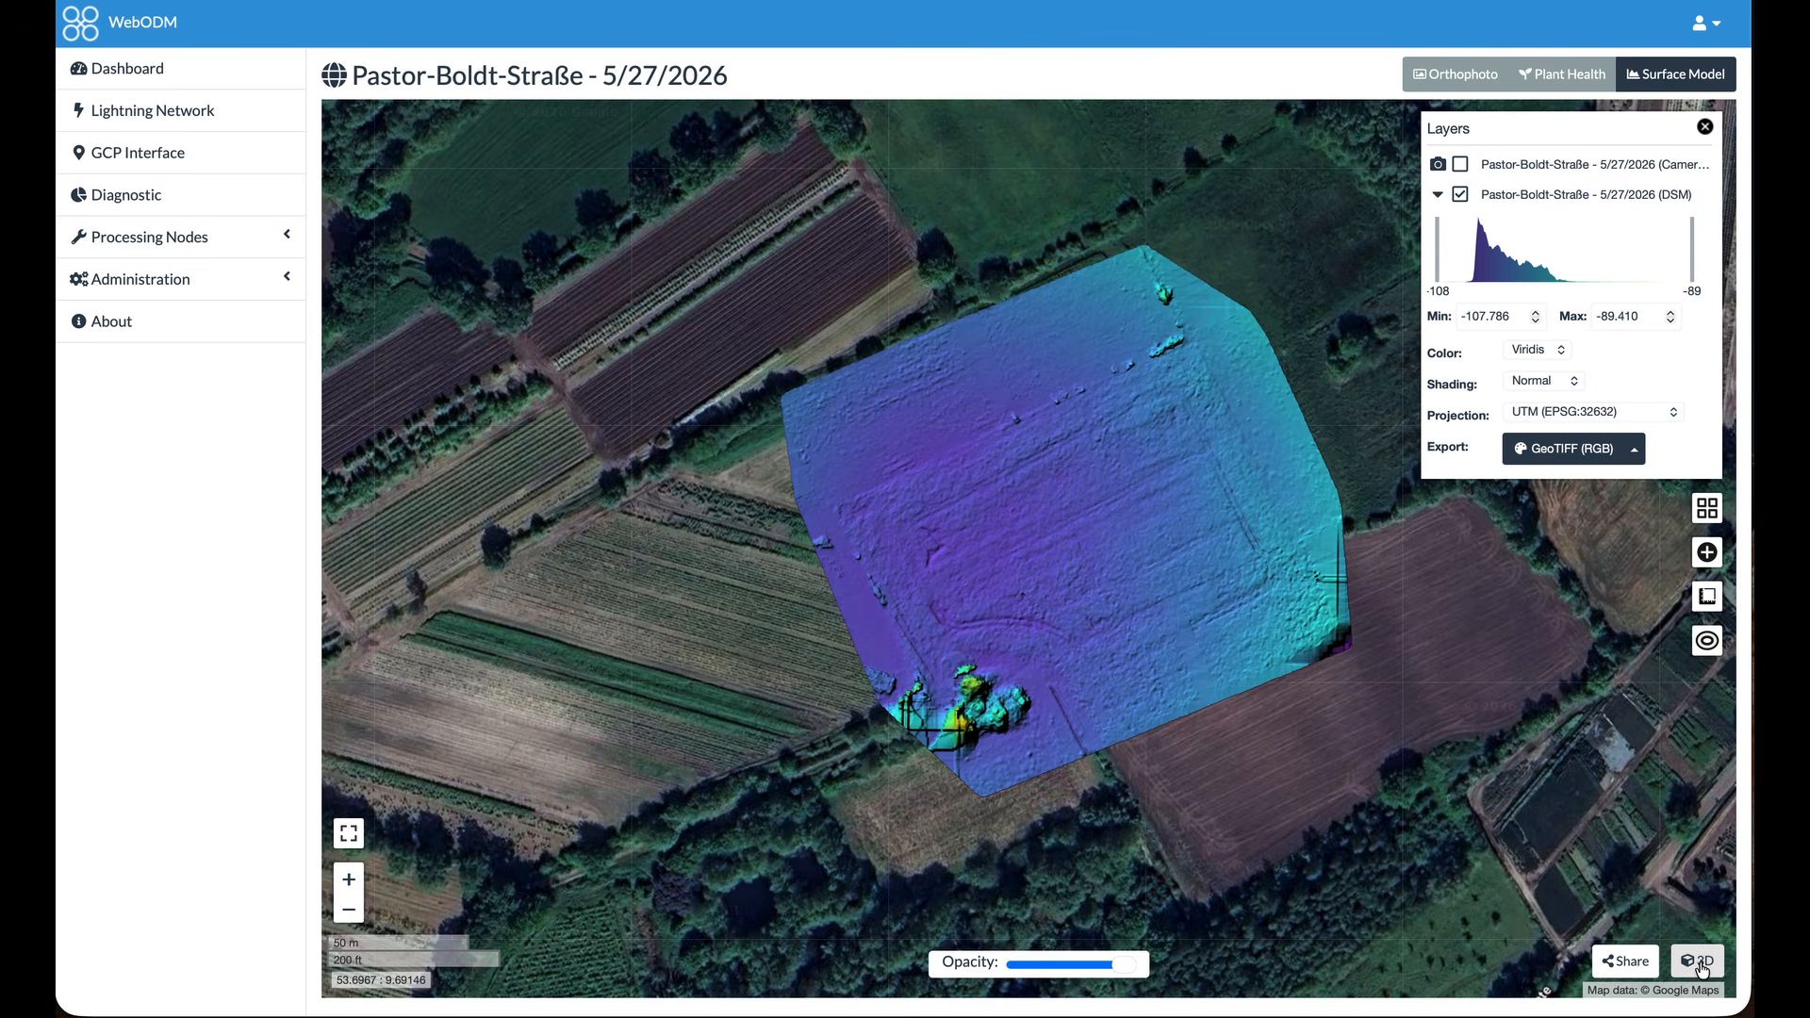
{"action": "left_click", "coordinate": [1698, 962]}
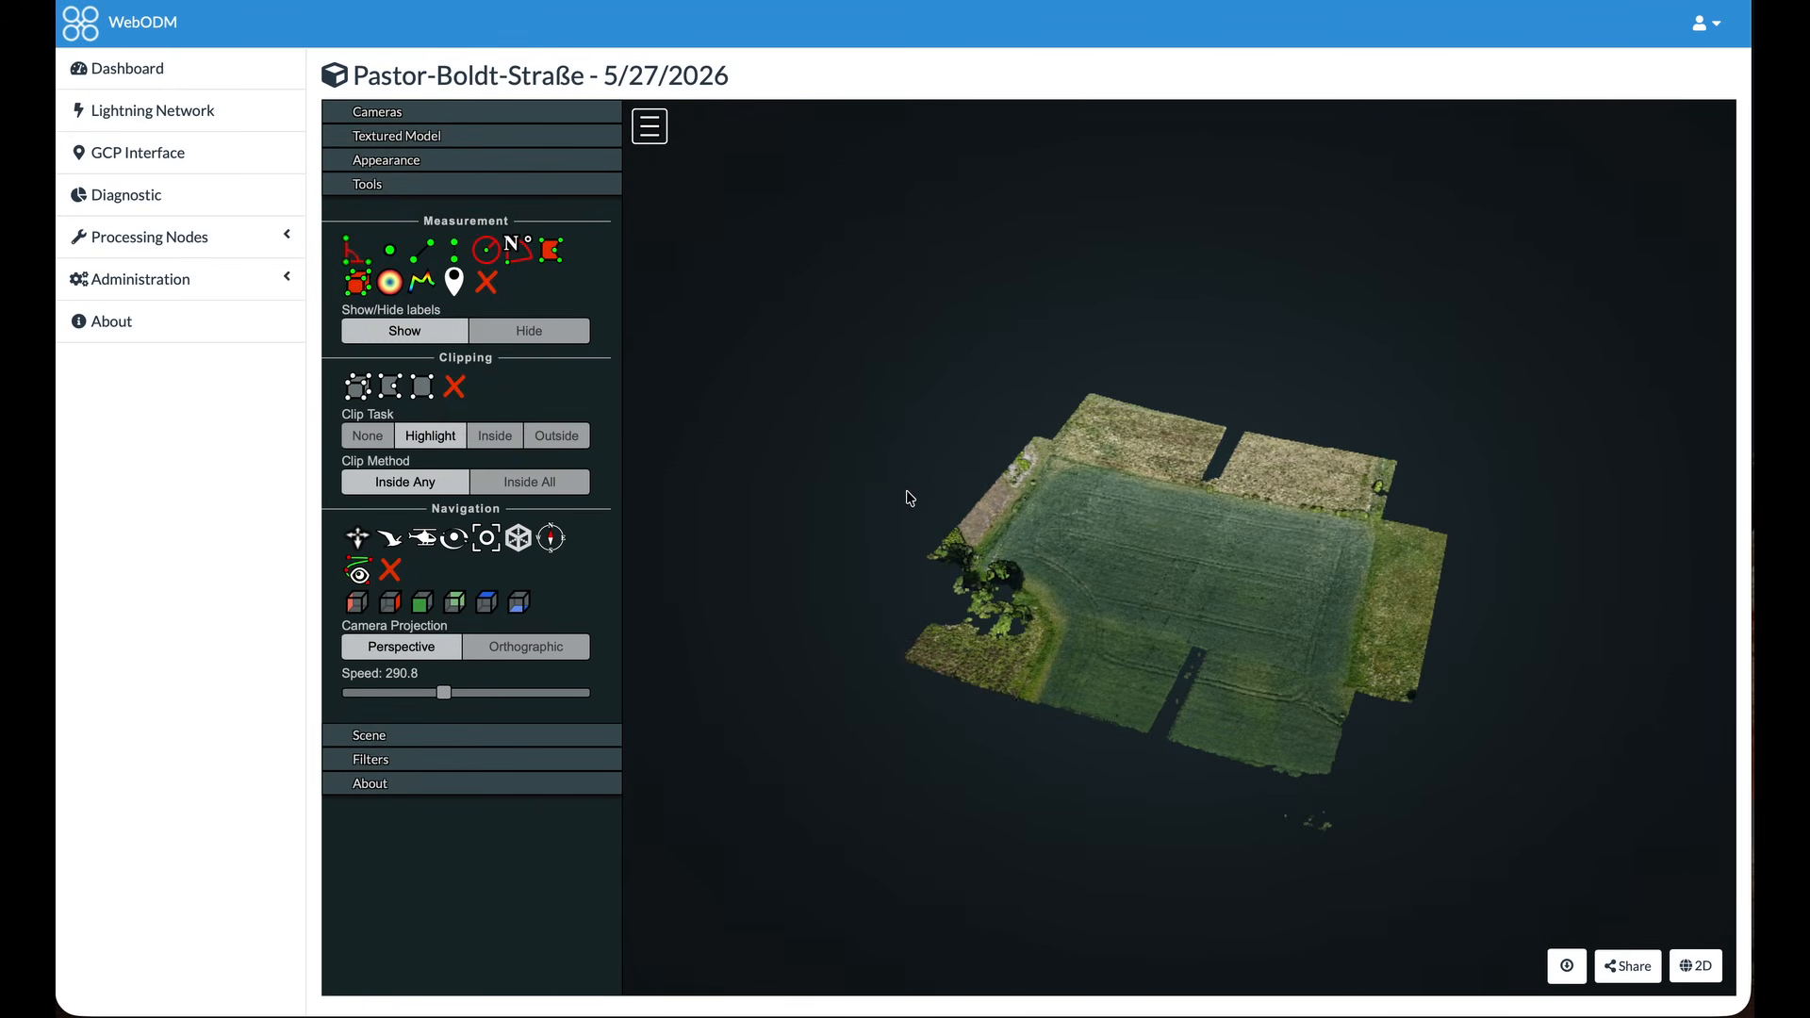
{"action": "left_click", "coordinate": [375, 136]}
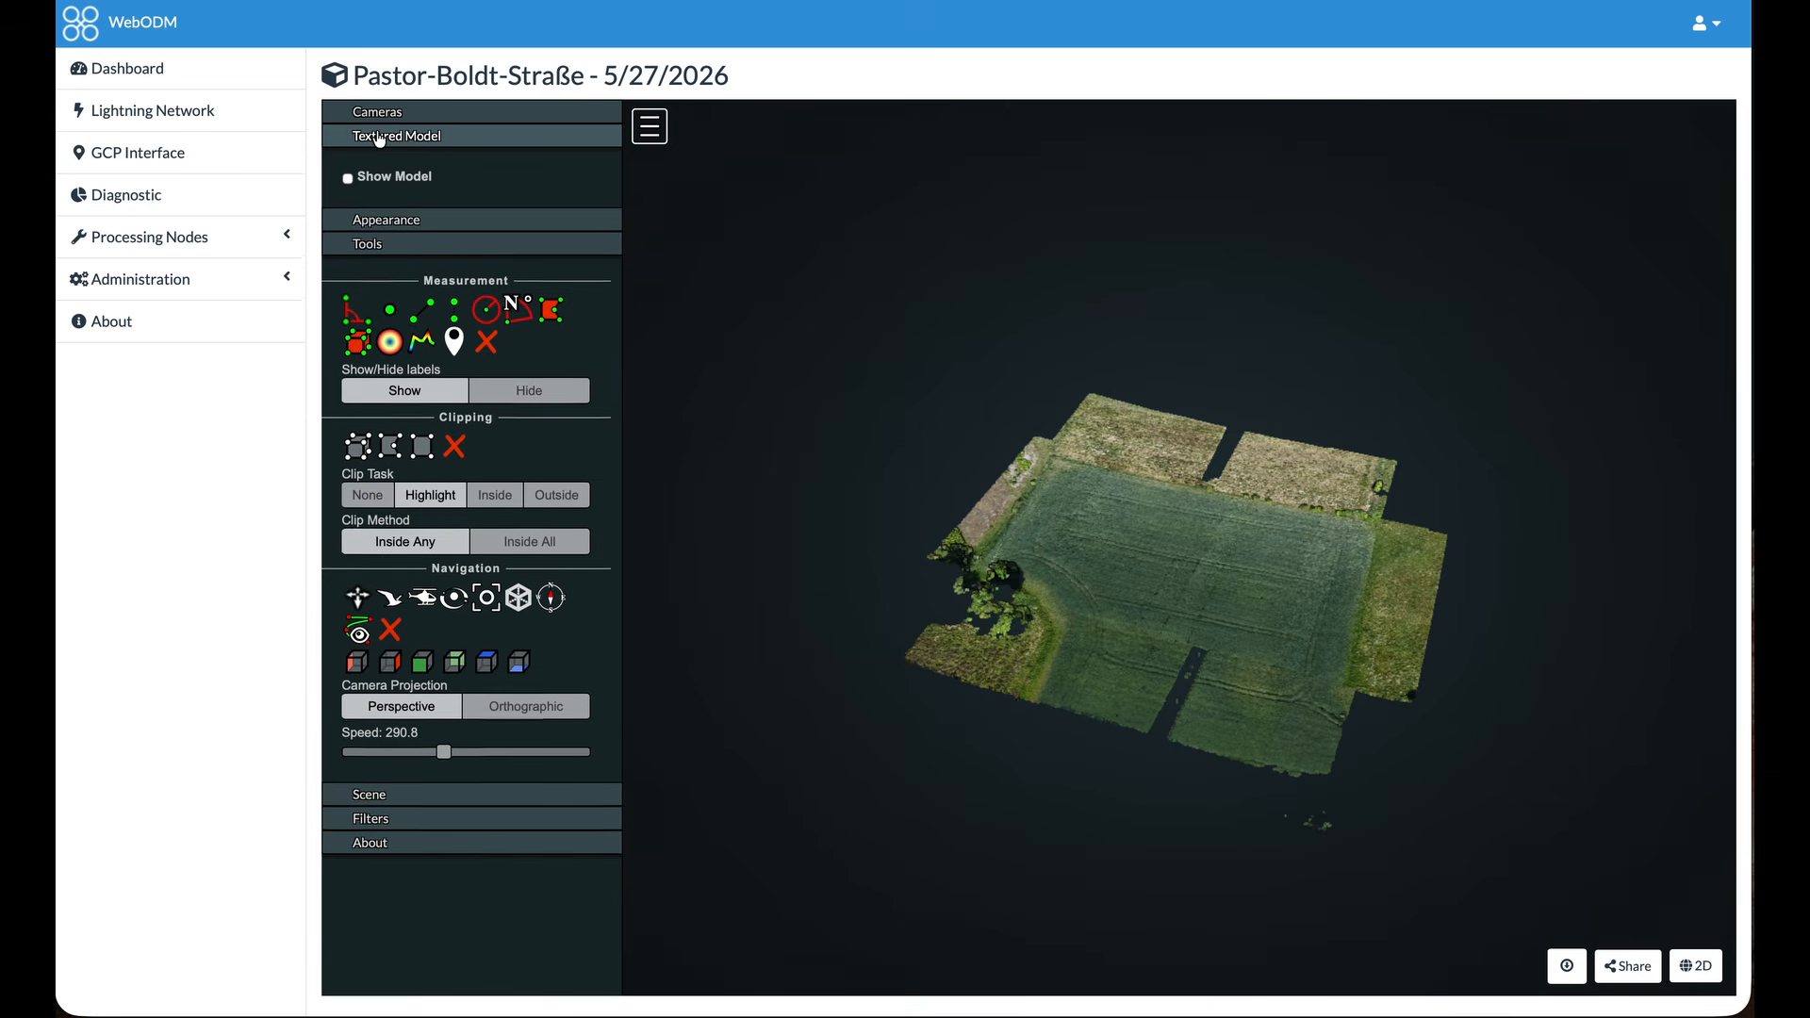
{"action": "left_click", "coordinate": [348, 180]}
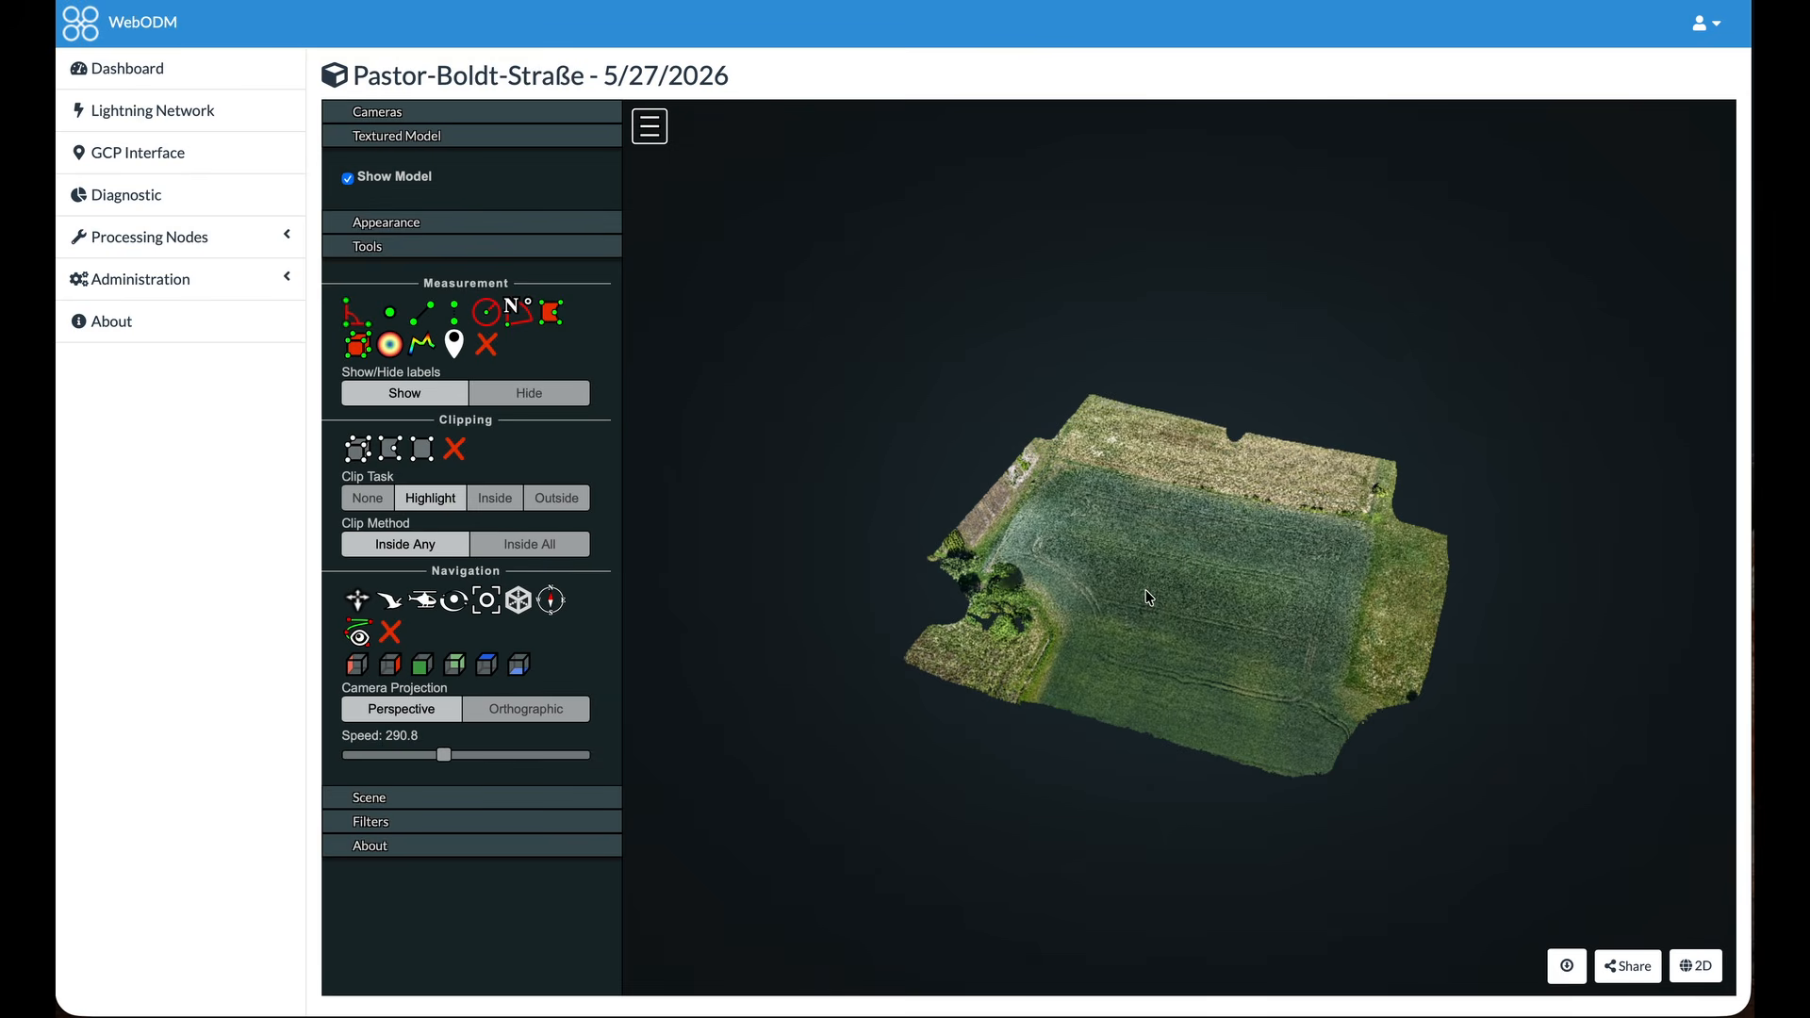
Examine the textured 3D model of the field up close from several sides
{"action": "scroll", "coordinate": [1189, 603], "scroll_direction": "up", "scroll_amount": 5}
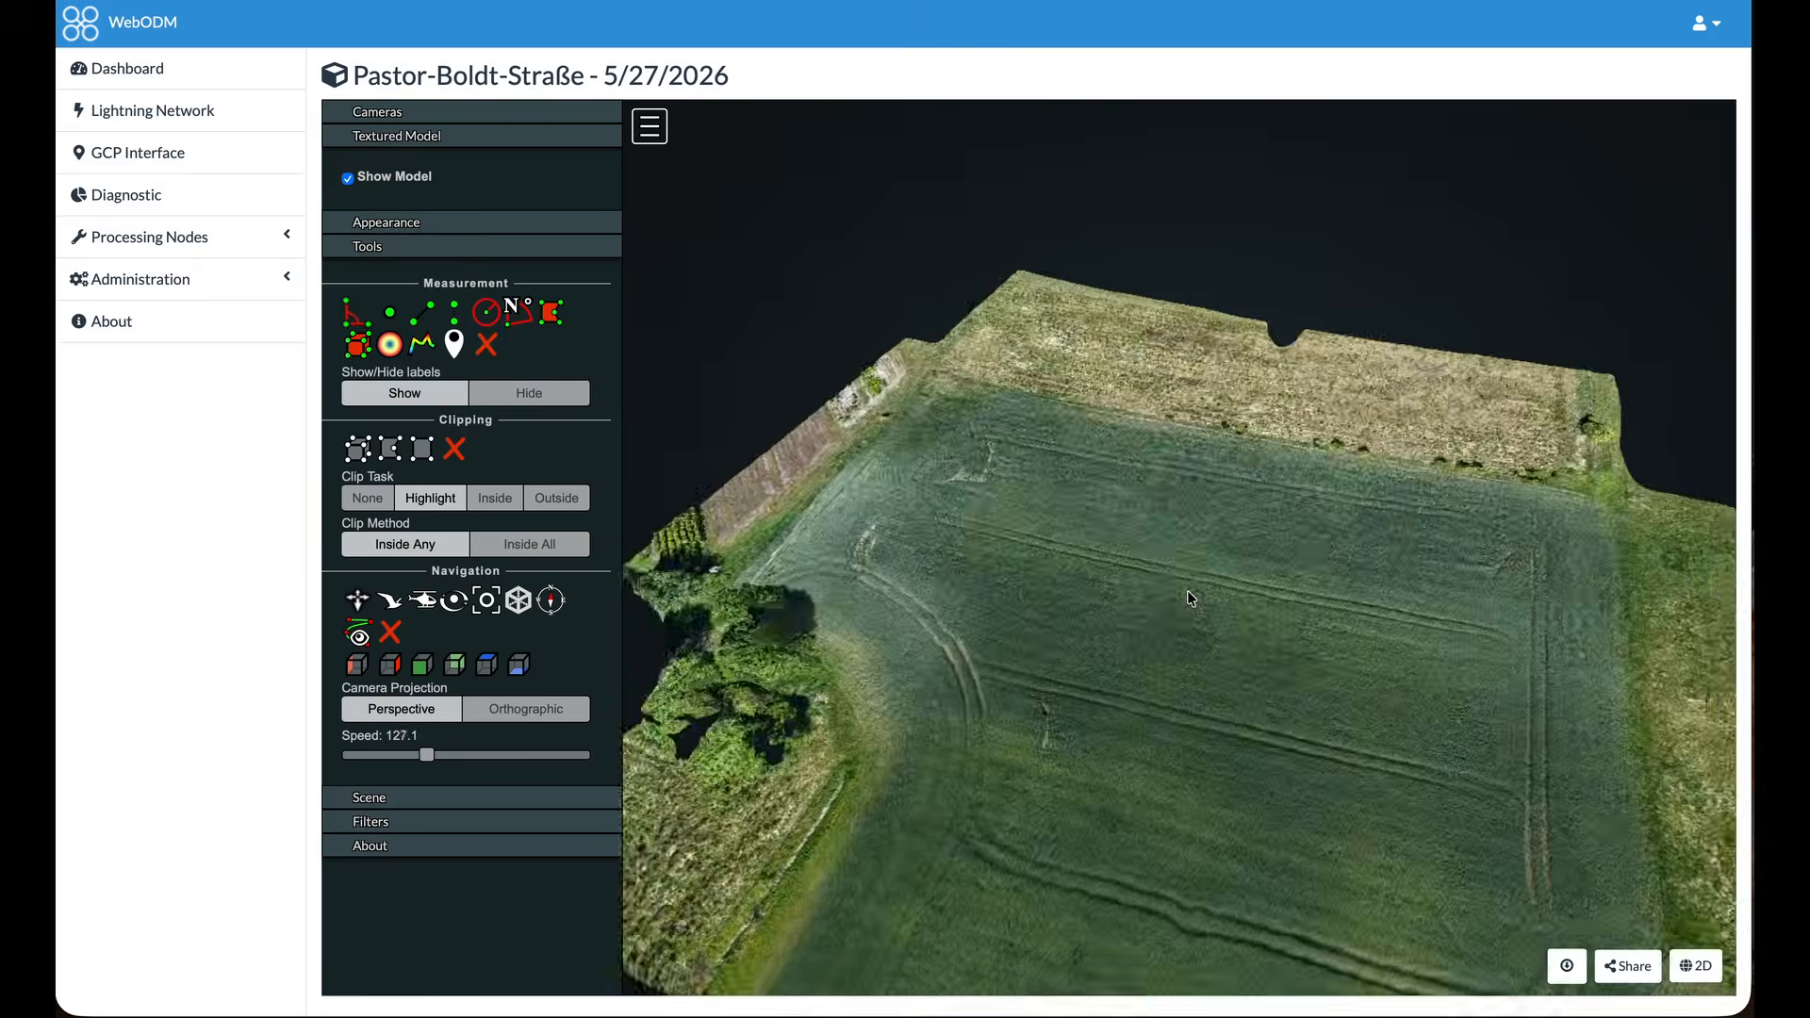
{"action": "left_click_drag", "start_coordinate": [1100, 583], "coordinate": [1012, 657]}
{"action": "left_click_drag", "start_coordinate": [1108, 661], "coordinate": [731, 584]}
{"action": "left_click_drag", "start_coordinate": [1246, 541], "coordinate": [1111, 549]}
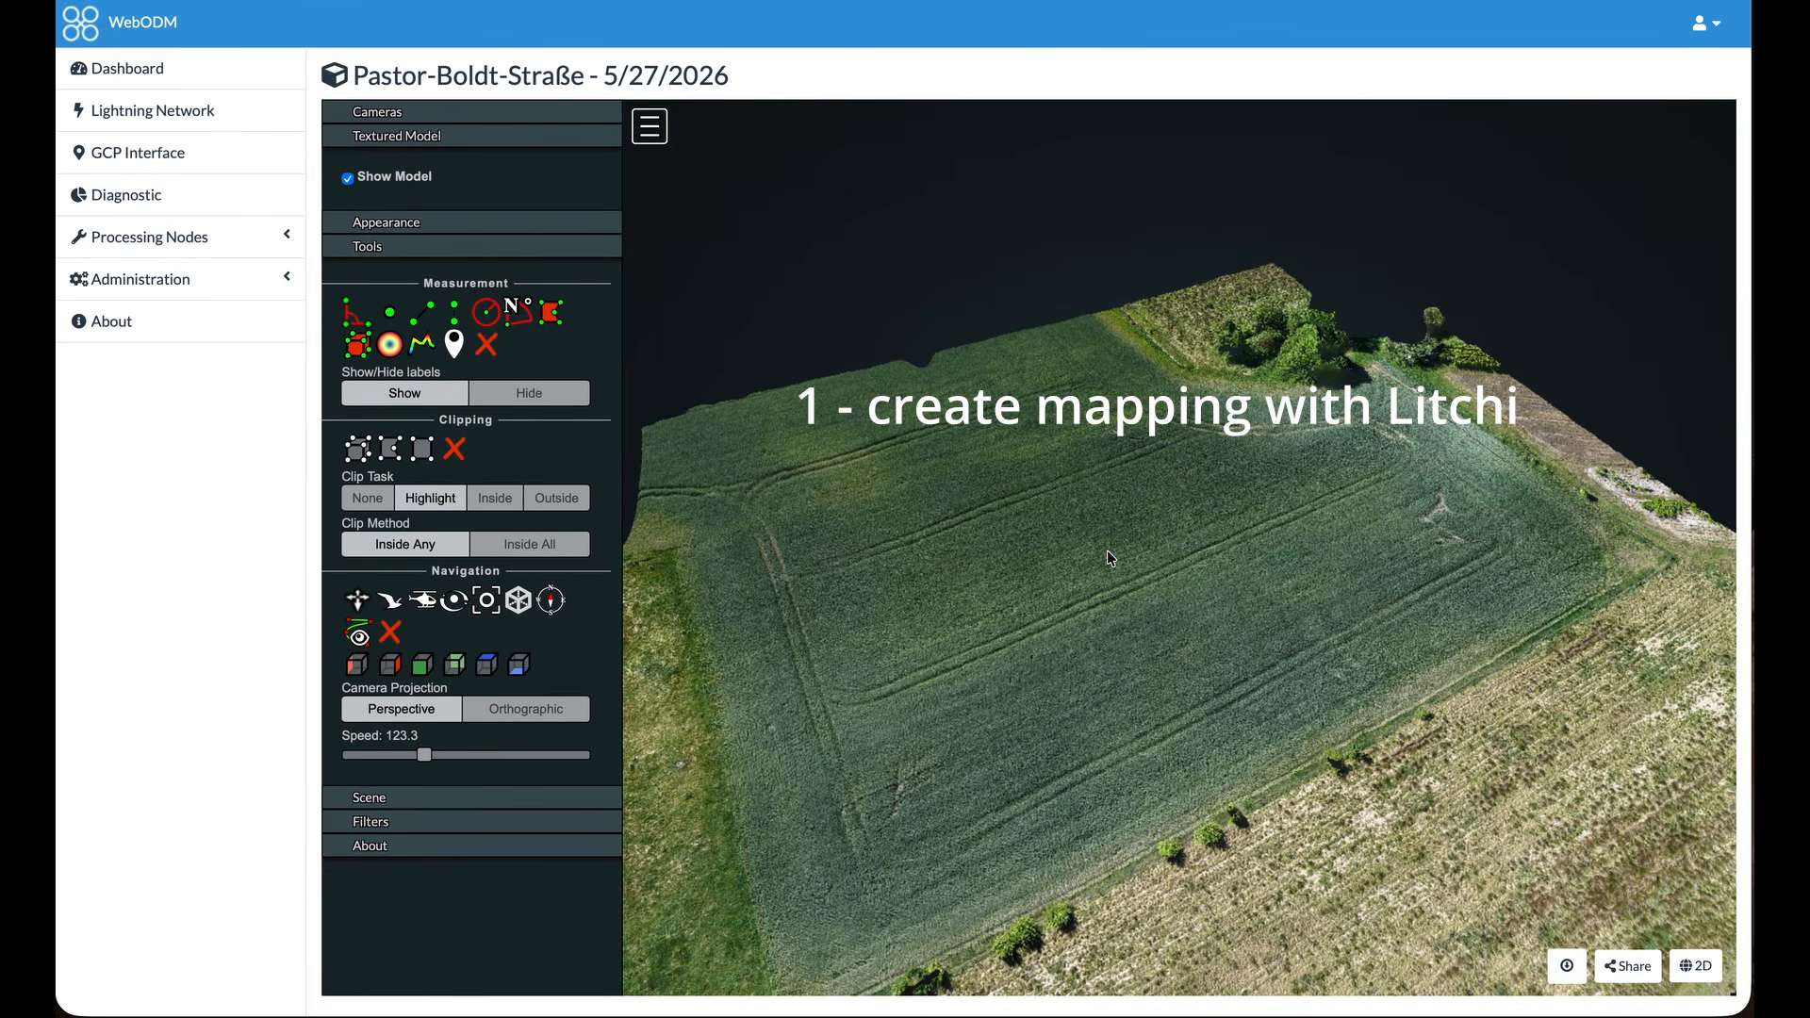
{"action": "left_click_drag", "start_coordinate": [1107, 551], "coordinate": [1007, 597]}
{"action": "left_click_drag", "start_coordinate": [1192, 577], "coordinate": [1083, 573]}
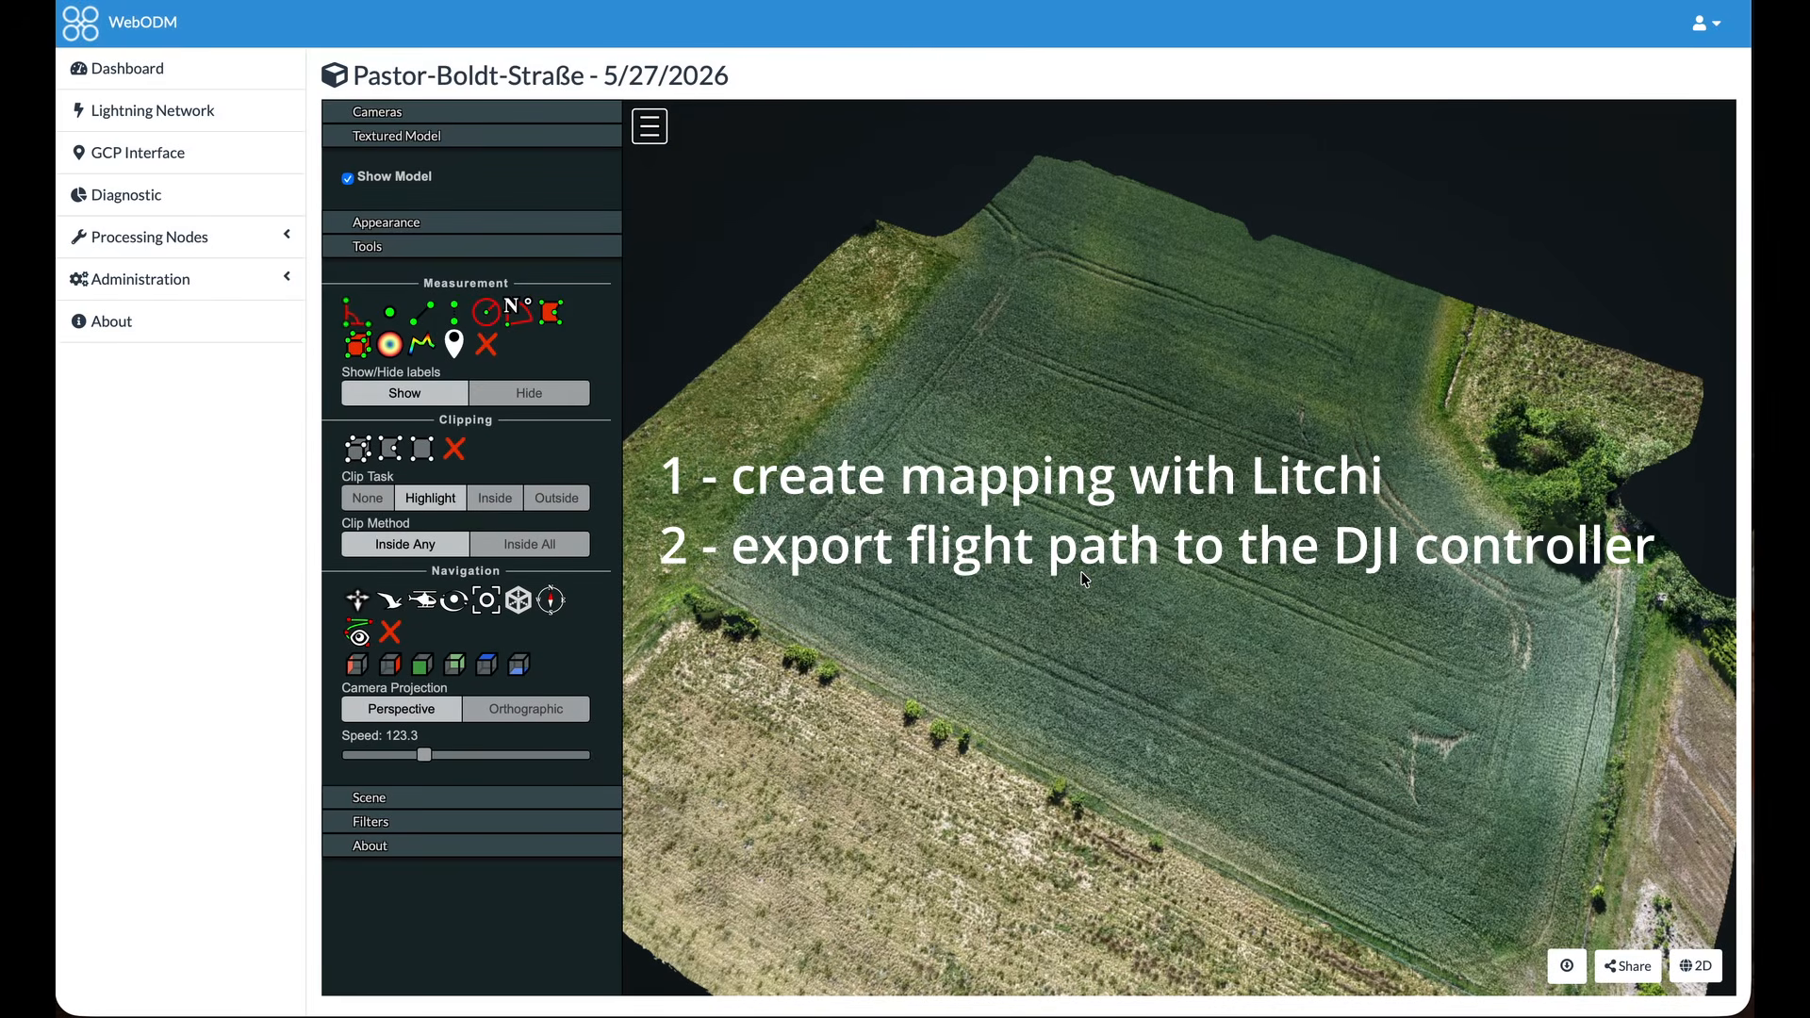